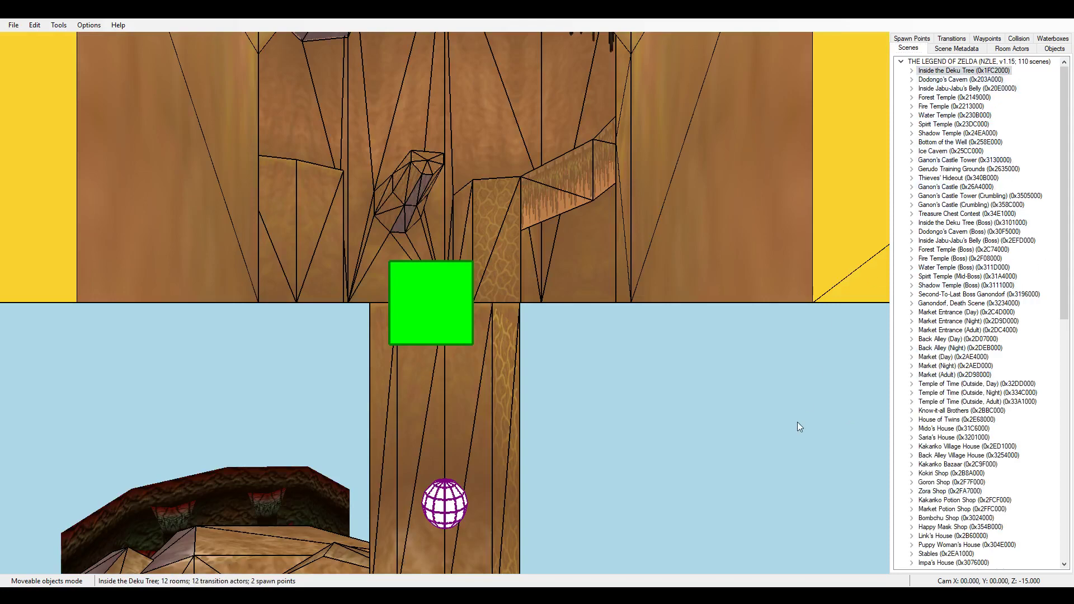
Step: View the Inside the Deku Tree dungeon from outside and list its Normal Gameplay rooms
drag(798, 422, 765, 485)
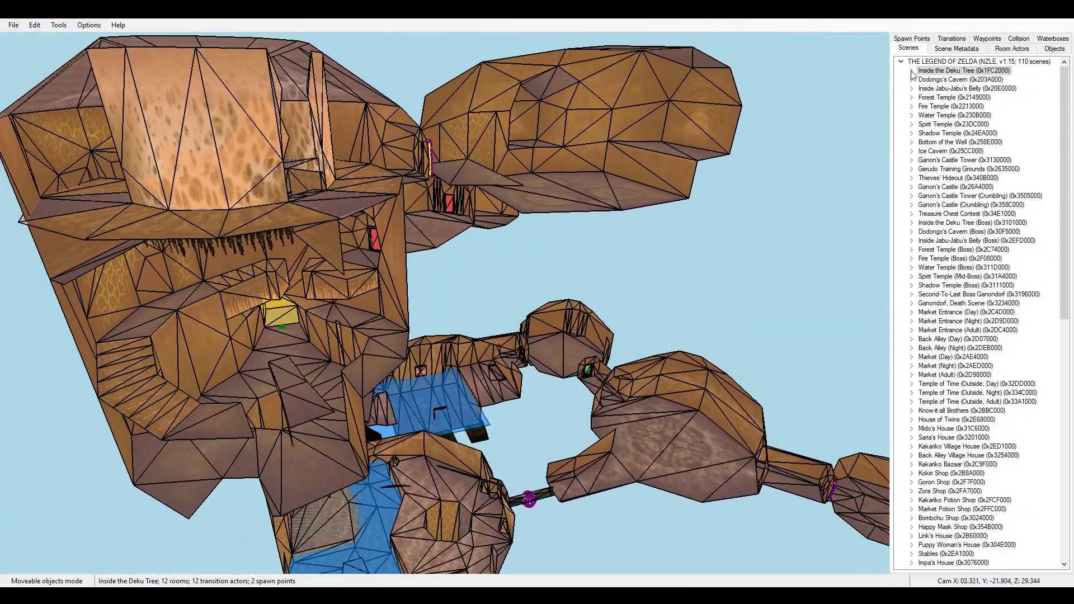
click(911, 71)
click(923, 80)
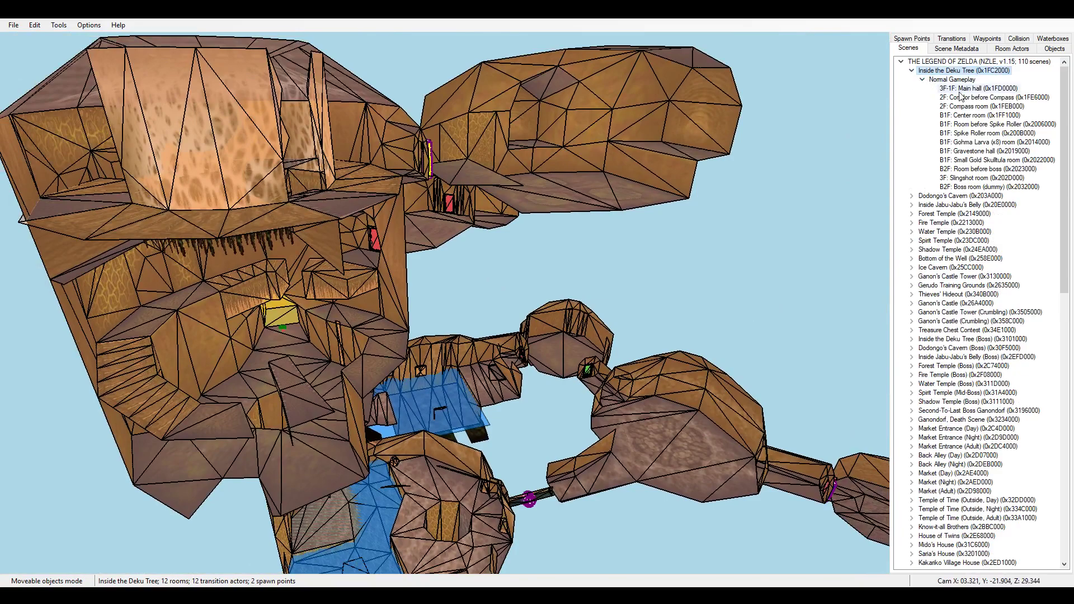
Step: Collapse the Deku Tree entry, load Dodongo's Cavern, view it from above and list its Normal Gameplay rooms
click(912, 70)
click(912, 80)
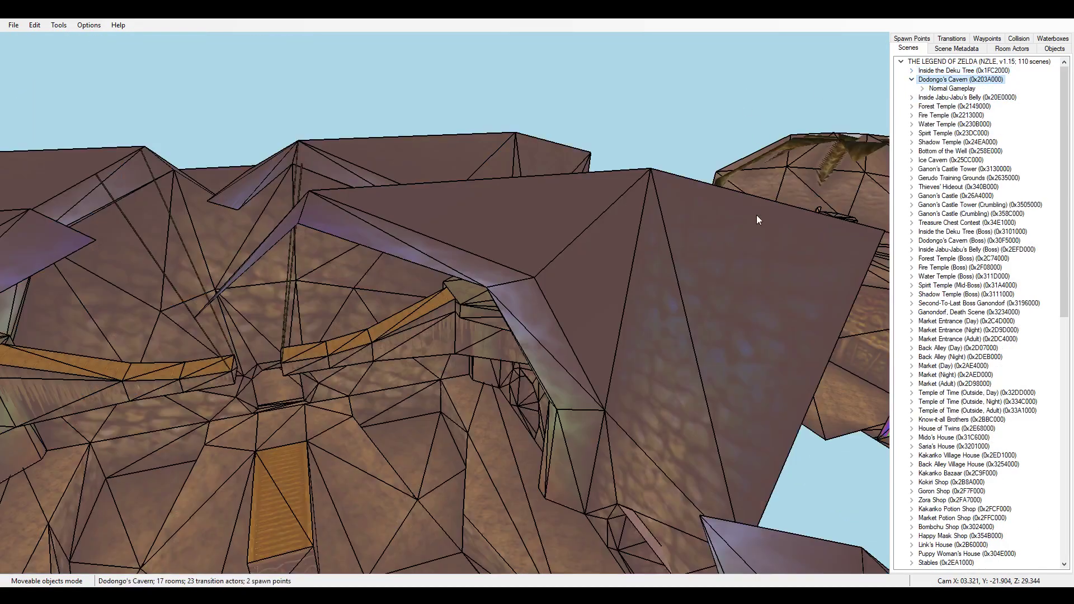
drag(672, 102, 206, 91)
key(w)
key(s)
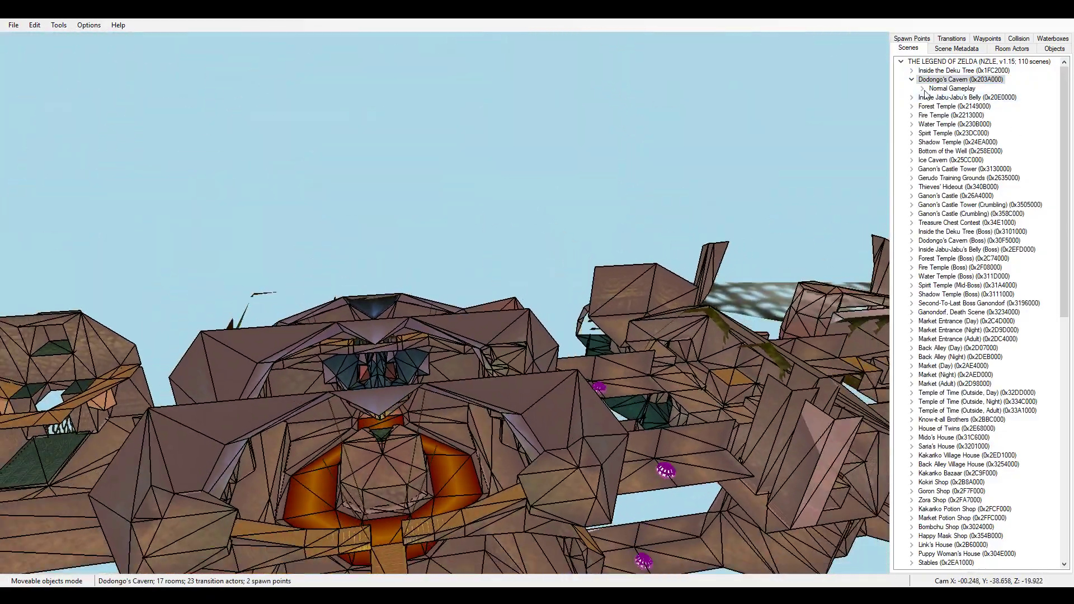
click(923, 89)
drag(670, 179, 576, 221)
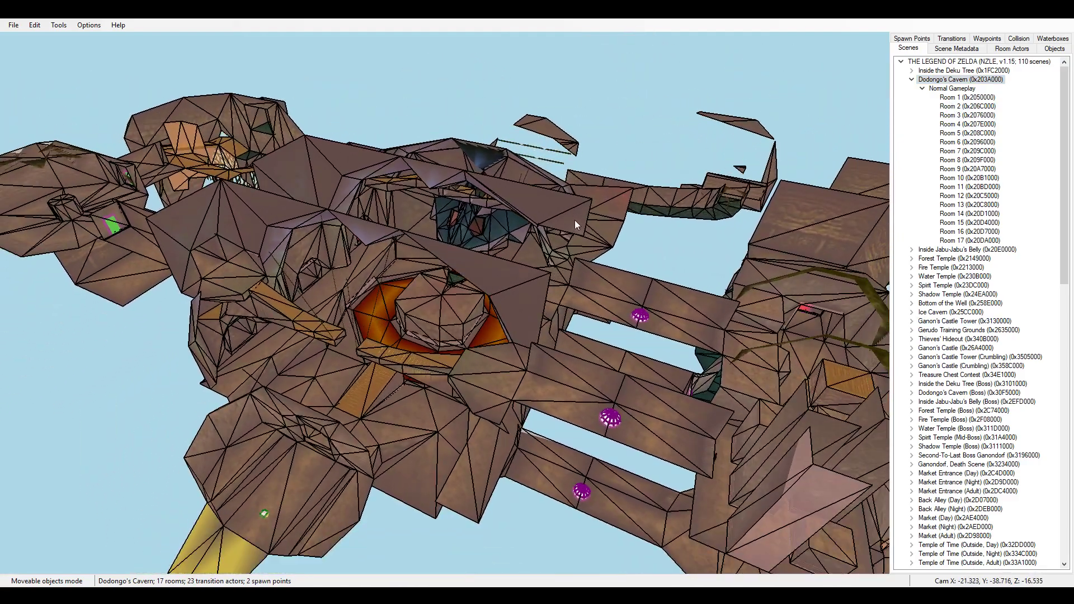
Step: Highlight Room 1 of Dodongo's Cavern within the dungeon model
click(967, 97)
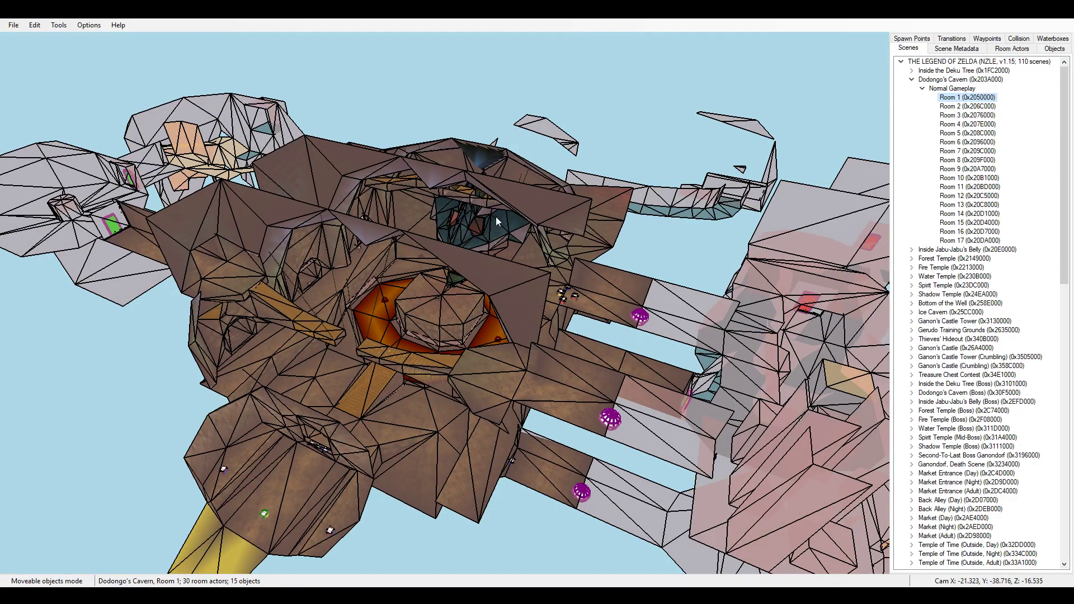
drag(769, 55, 646, 102)
key(w)
Step: Go through further Dodongo's Cavern rooms from Room 2 onward, ending on Room 9, to see where each one lies
click(951, 107)
click(956, 116)
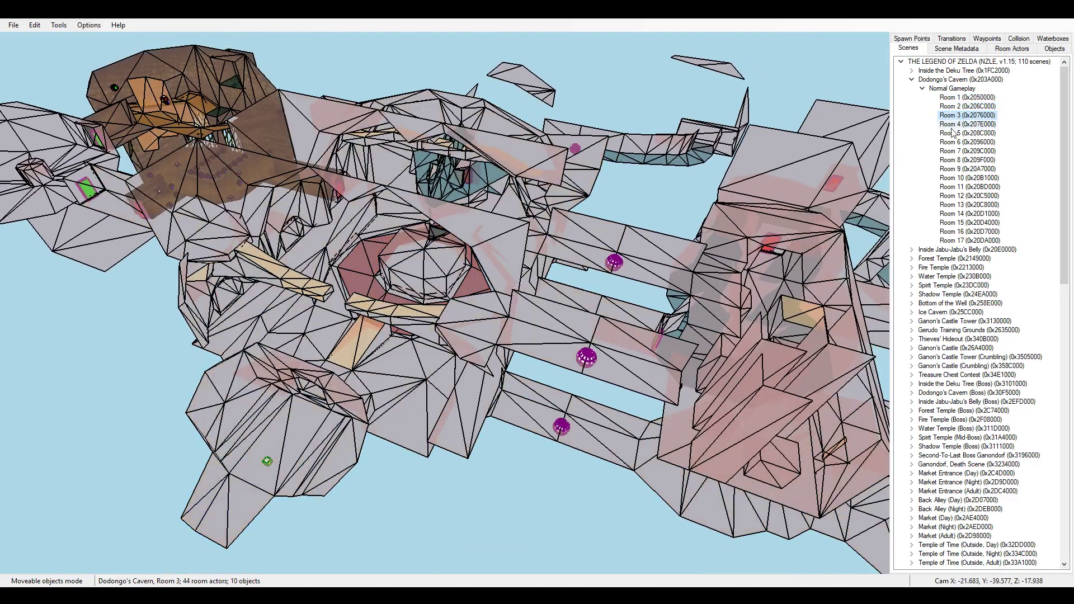
click(952, 125)
click(952, 133)
click(951, 142)
click(950, 159)
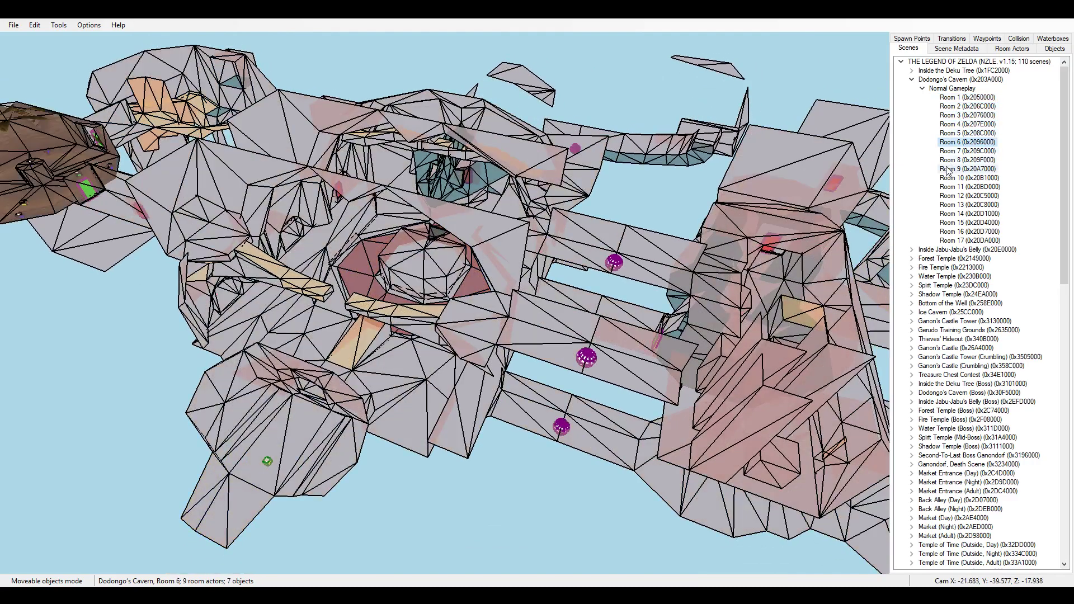
click(948, 168)
click(948, 185)
click(951, 169)
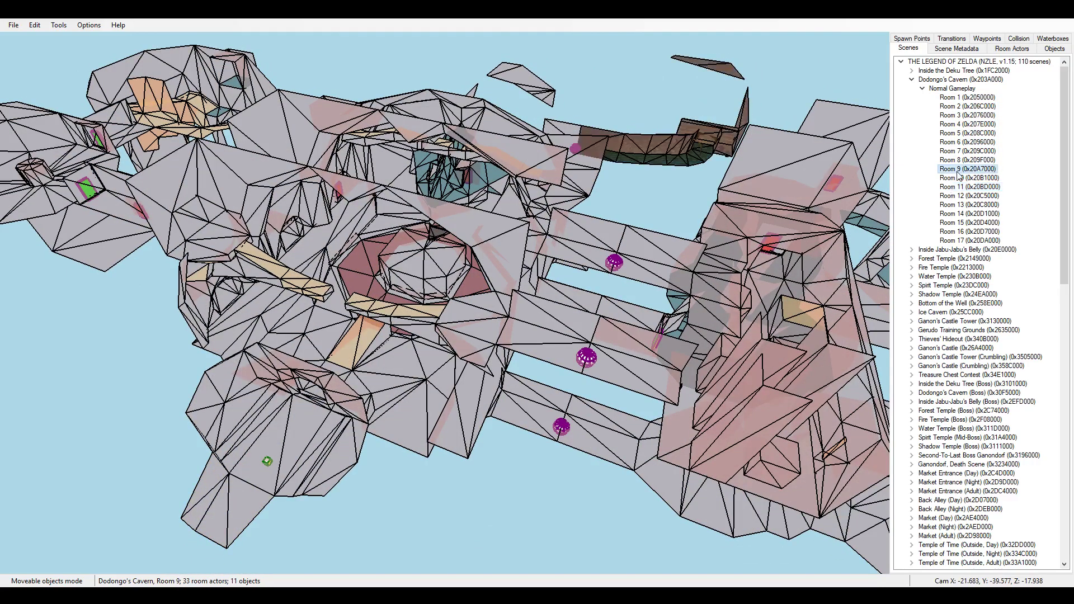
Step: Return to Room 1 of Dodongo's Cavern and examine its layout and connecting corridors from several angles
click(952, 98)
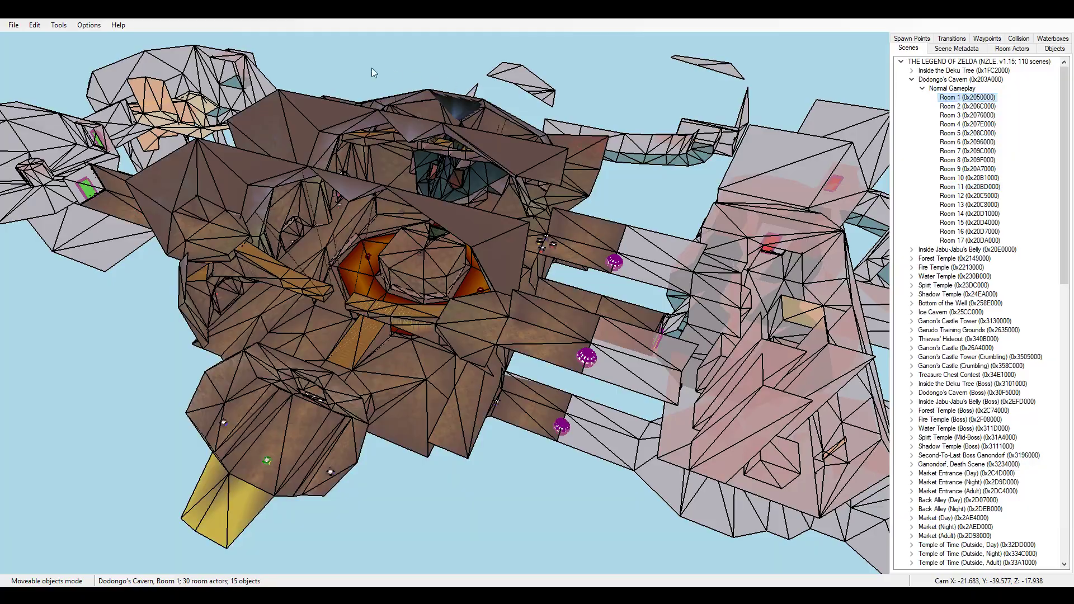
drag(360, 66, 401, 102)
key(w)
key(a)
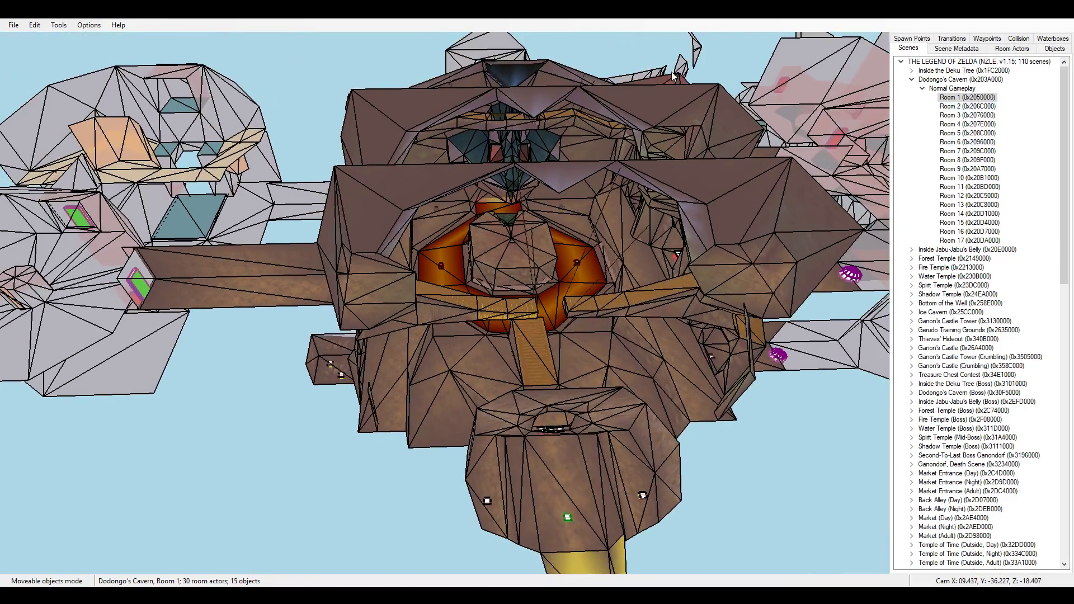
key(d)
key(w)
drag(727, 68, 651, 92)
key(s)
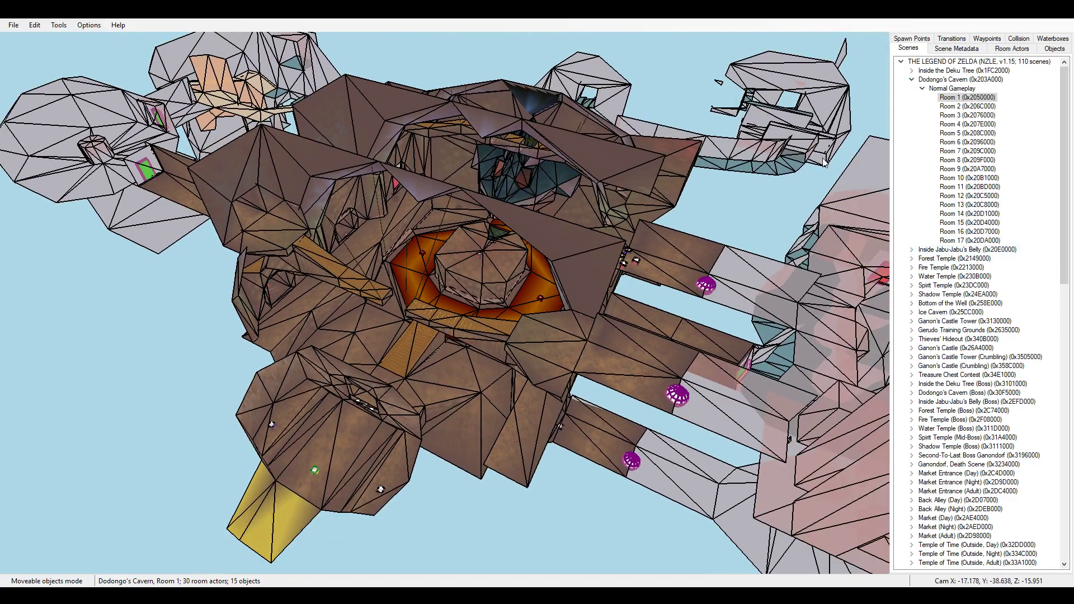
drag(726, 220, 772, 185)
Step: Browse overworld scenes from Ganon's Tower (Outside) through Lon Lon Ranch, Goron City, Death Mountain, Haunted Wasteland and Desert Colossus to Lake Hylia
scroll(966, 123, down, 20)
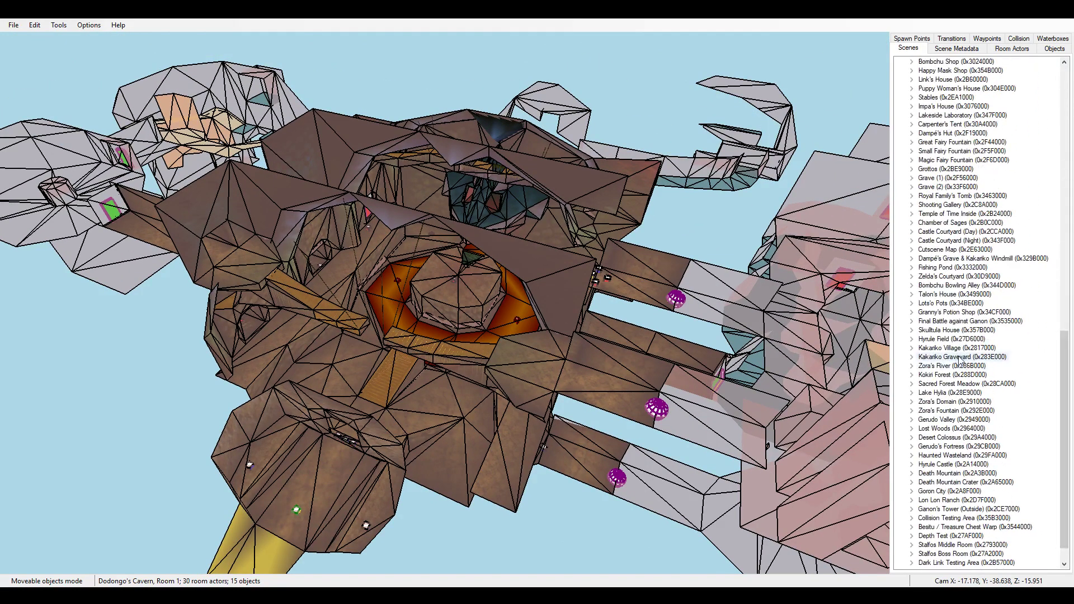
click(946, 509)
click(945, 500)
click(946, 491)
click(945, 473)
click(946, 455)
click(939, 437)
click(943, 393)
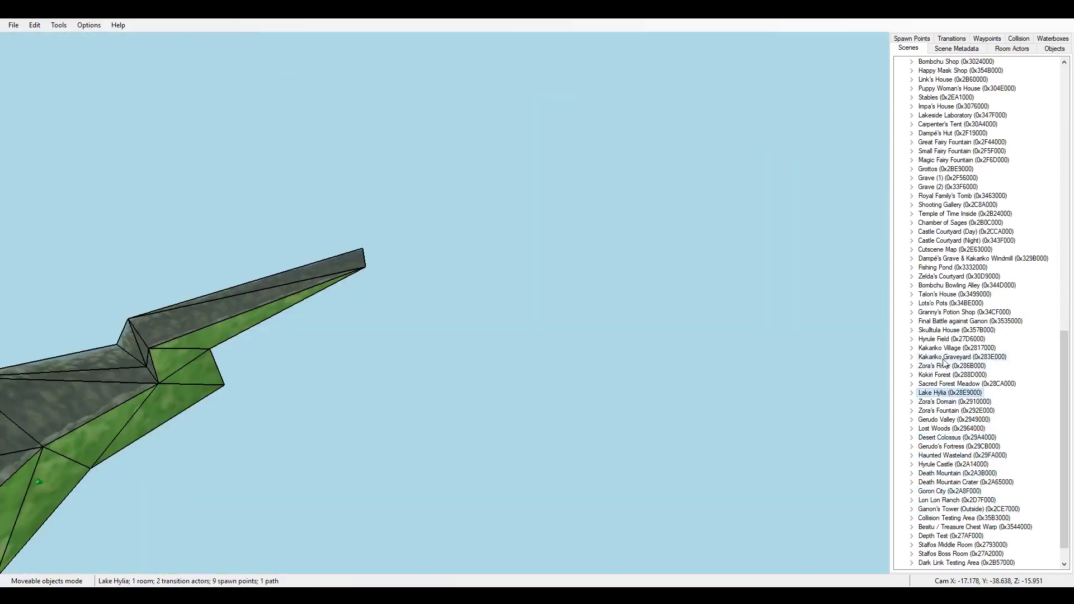
Step: Load the Hyrule Field scene and look at the castle backdrop and towers
click(943, 339)
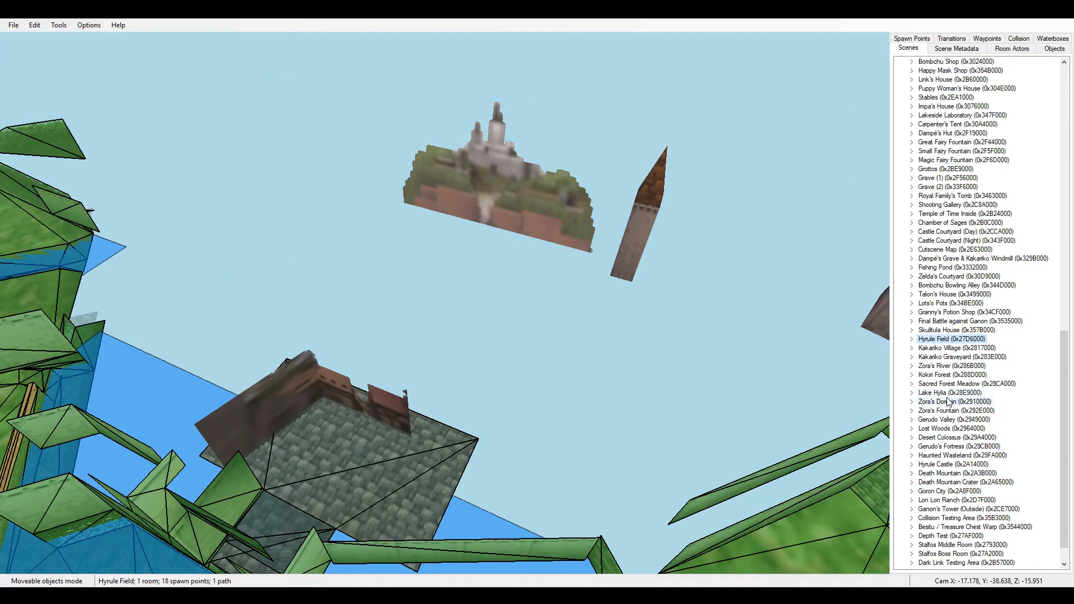
key(w)
drag(530, 307, 666, 277)
key(a)
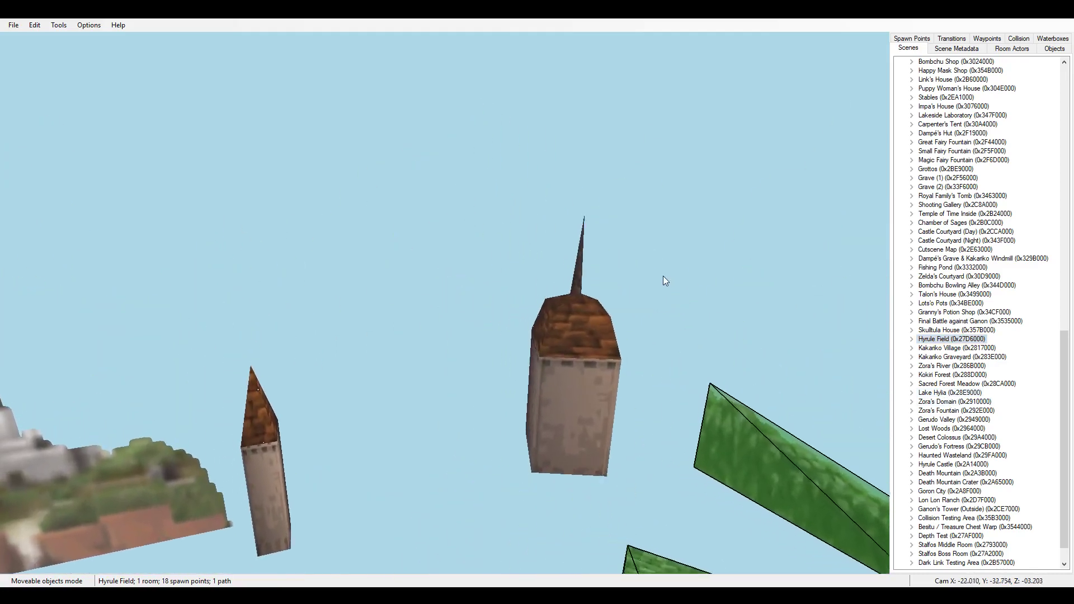
Step: Load the Lake Hylia scene again and search the surrounding space for its geometry
click(939, 393)
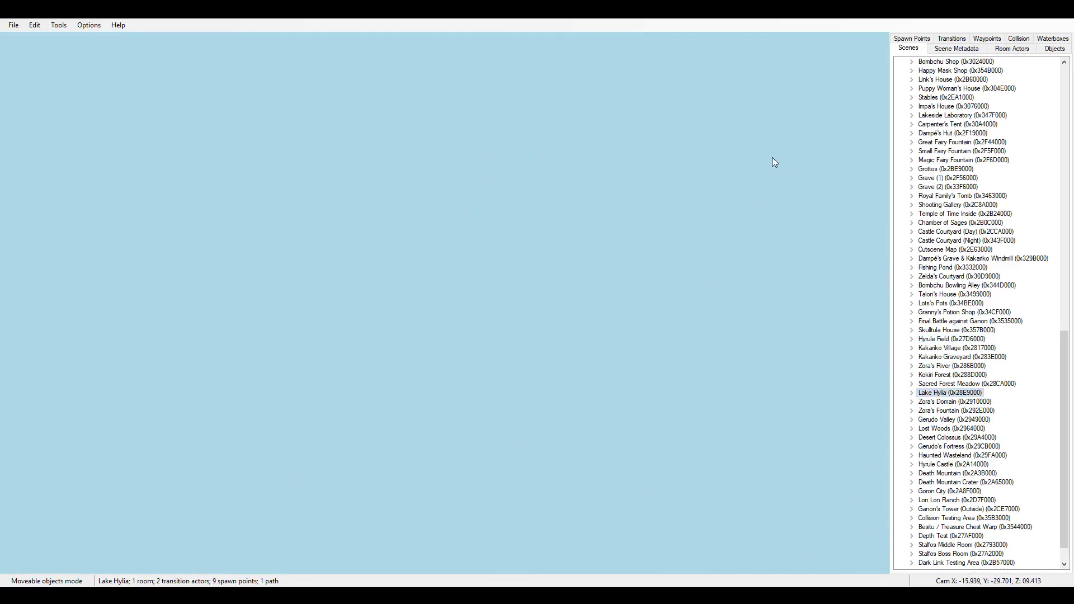
drag(757, 157, 421, 211)
key(s)
key(w)
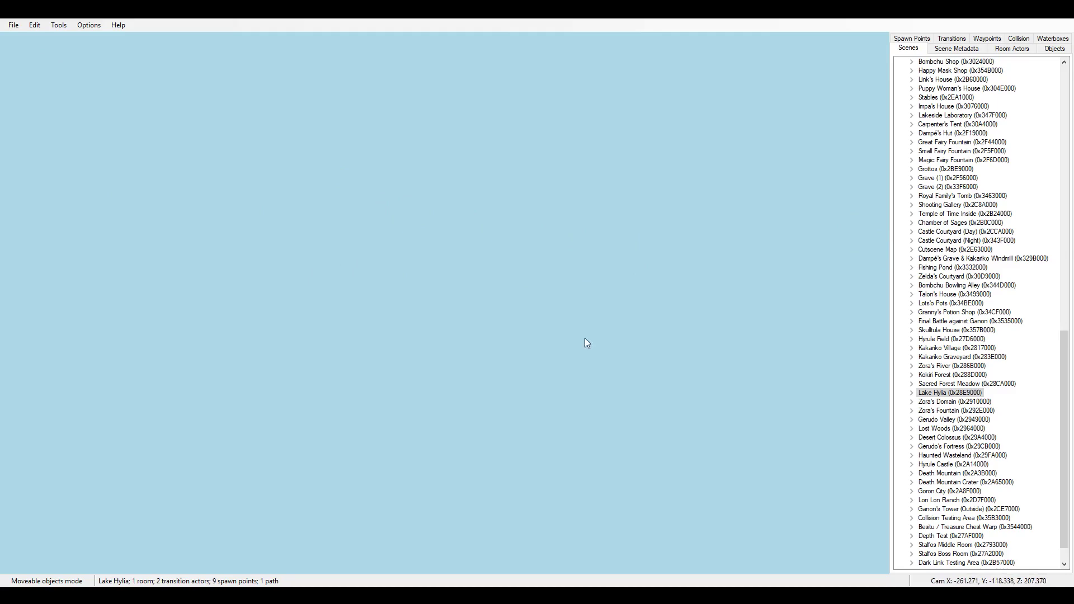
Step: Check Castle Courtyard (Night), load Castle Courtyard (Day) and reset the camera position
click(932, 242)
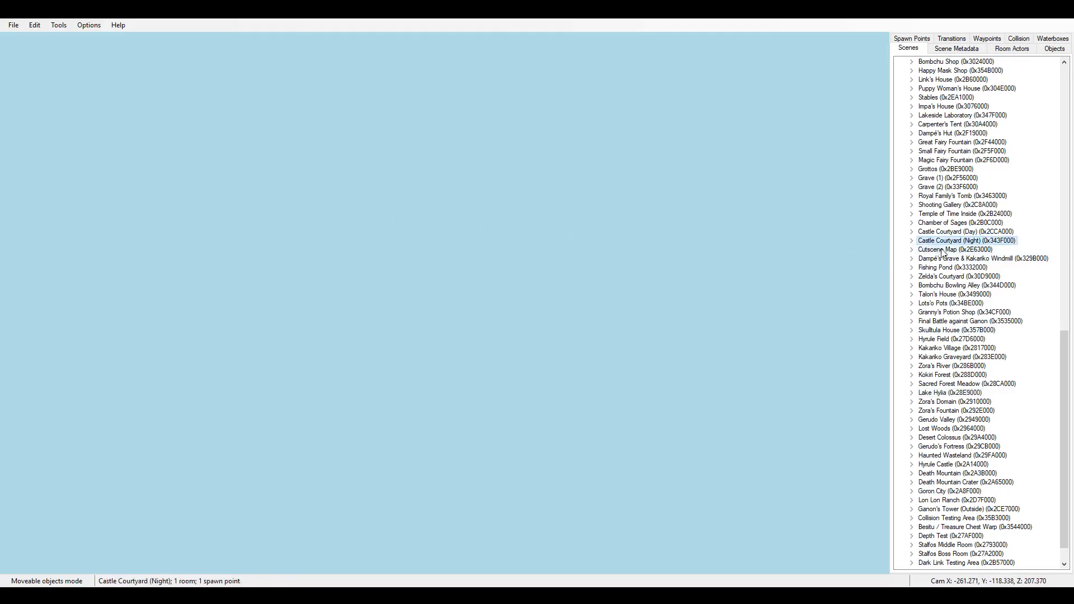
click(959, 233)
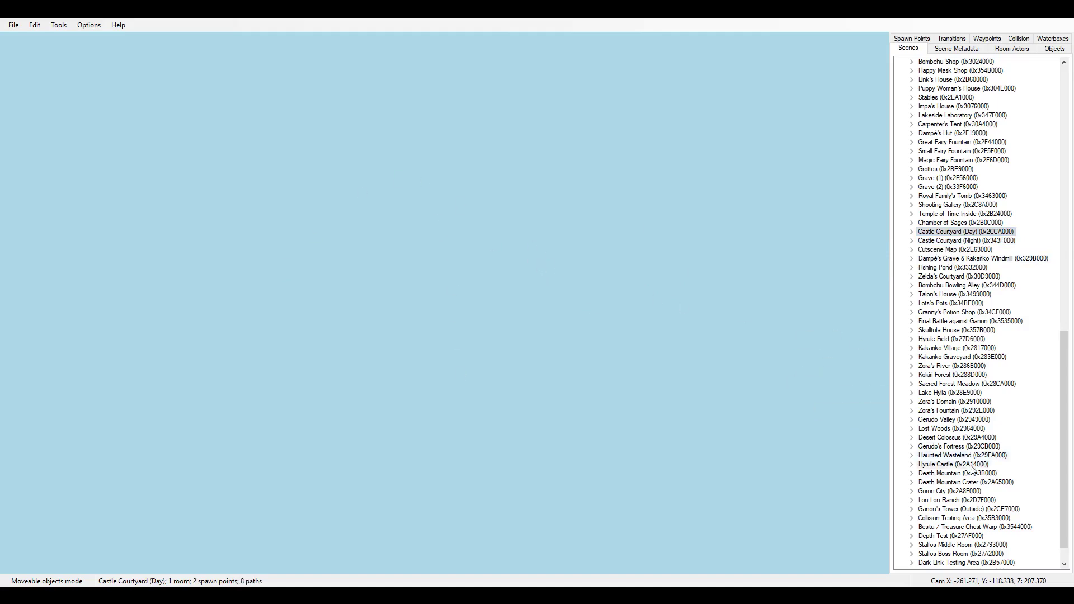
click(959, 584)
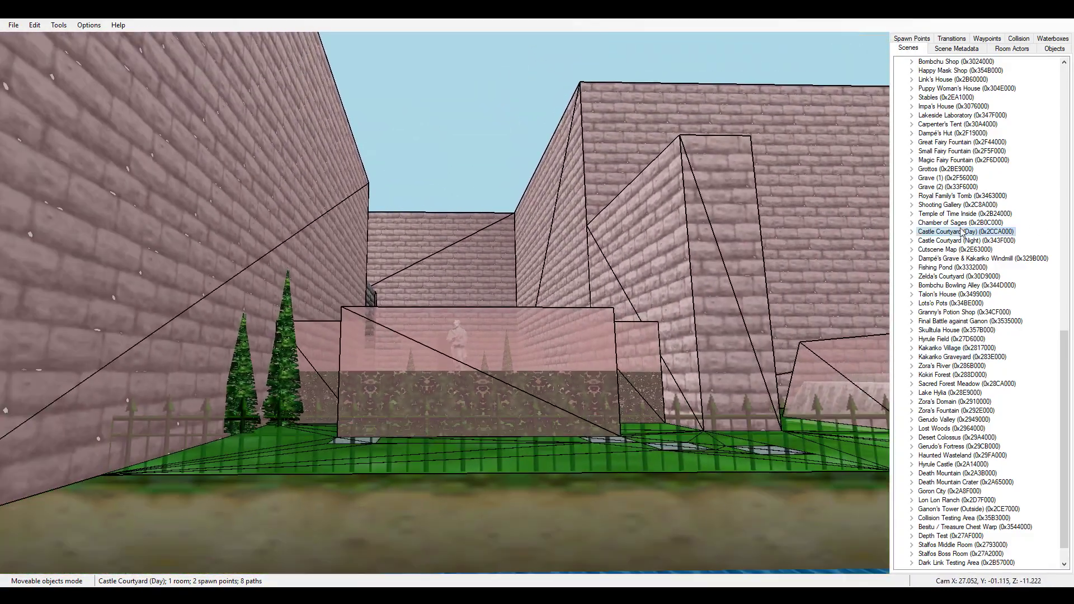
Step: Examine the walls, hedges and moat of Castle Courtyard (Day) from outside the map
drag(698, 225, 528, 447)
key(w)
key(s)
key(w)
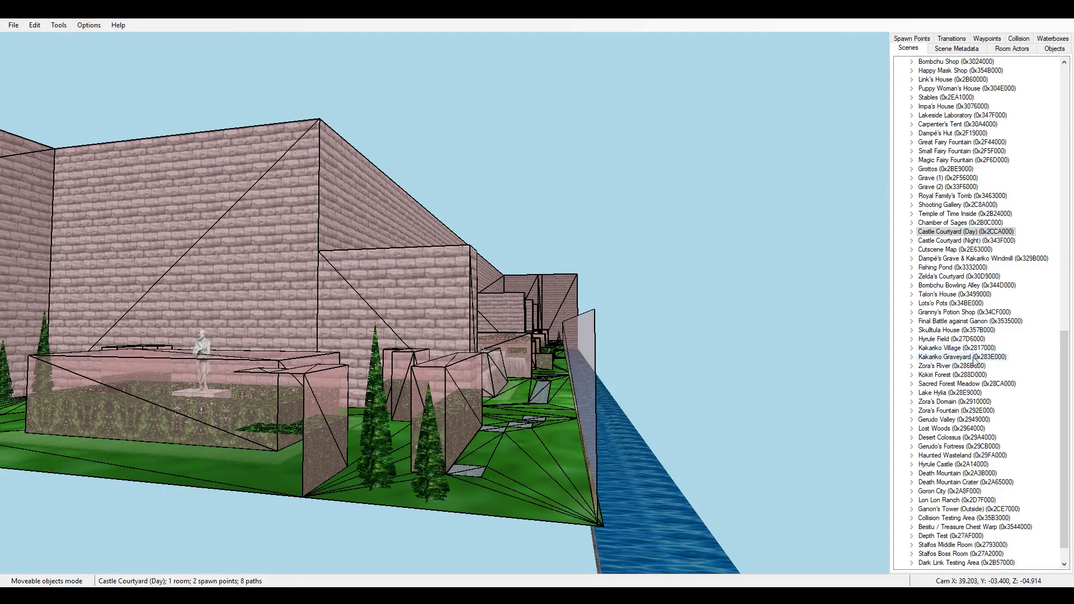
Step: Load the Kakariko Graveyard scene and view its terrain and attached tunnel from the side
click(959, 357)
drag(255, 478, 463, 491)
key(w)
key(a)
key(a)
key(a)
drag(459, 437, 561, 437)
key(w)
key(s)
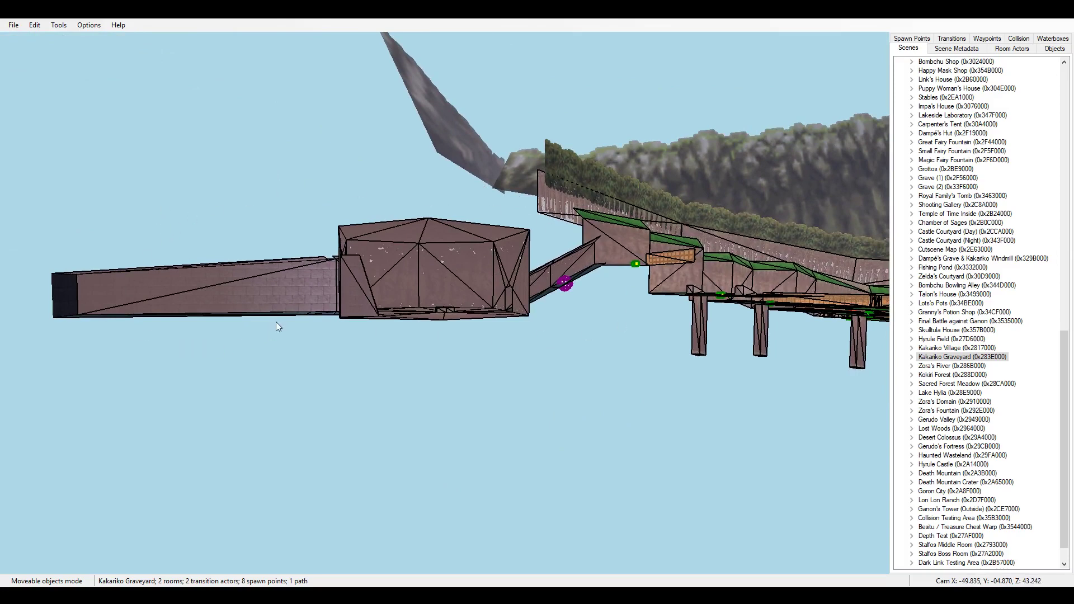
Step: Examine the cave chamber attached to the Kakariko Graveyard at closer range
key(w)
mouse_move(621, 465)
mouse_down()
mouse_move(584, 460)
mouse_move(602, 461)
mouse_up()
key(d)
mouse_move(462, 406)
mouse_down()
mouse_move(448, 404)
mouse_move(458, 400)
mouse_up()
key(d)
key(w)
key(a)
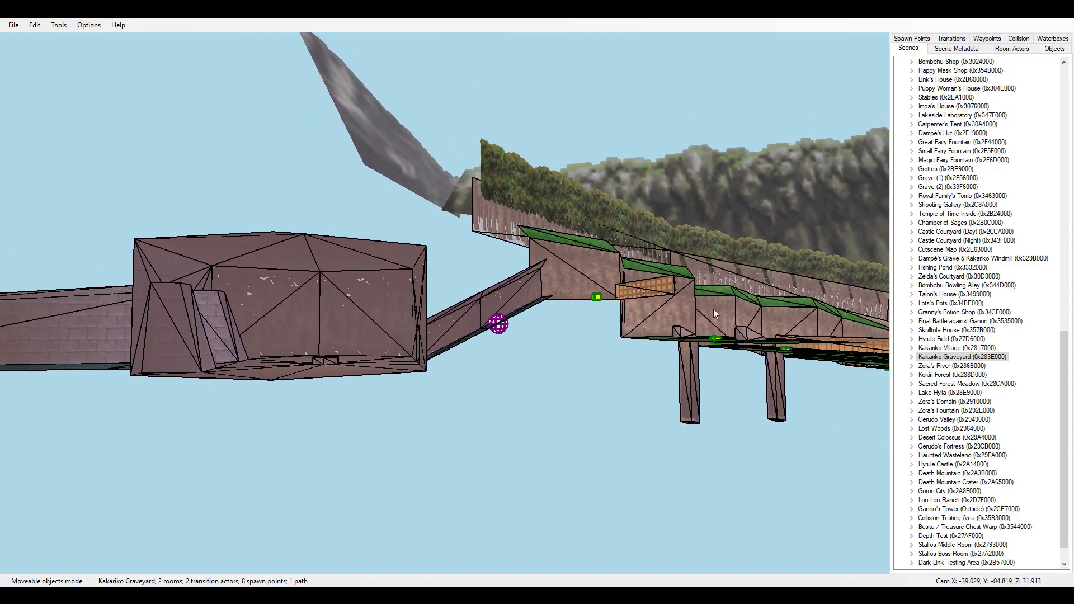
key(a)
key(w)
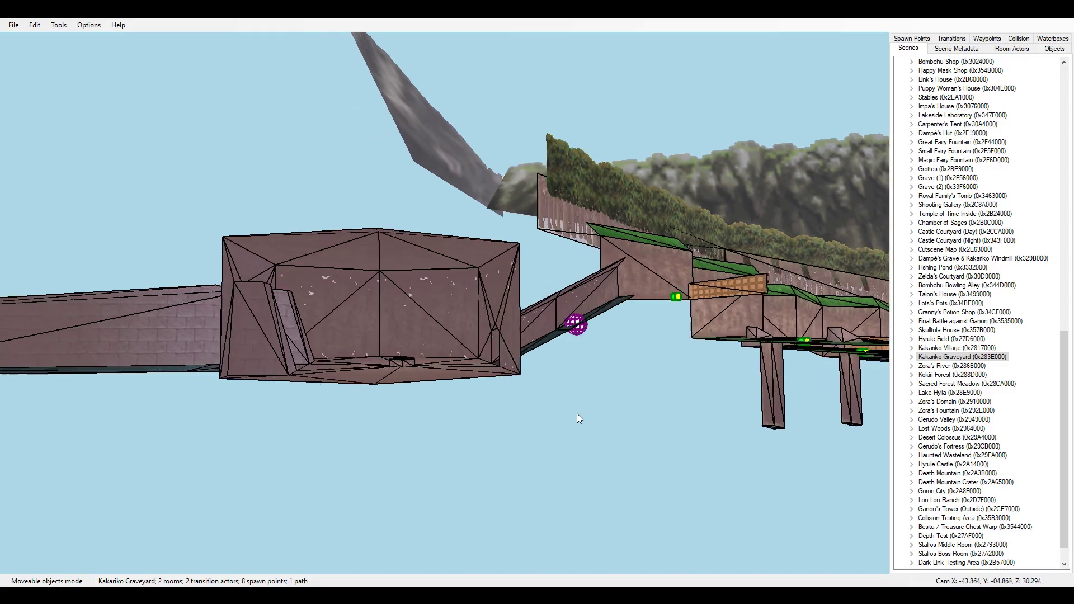
key(w)
key(a)
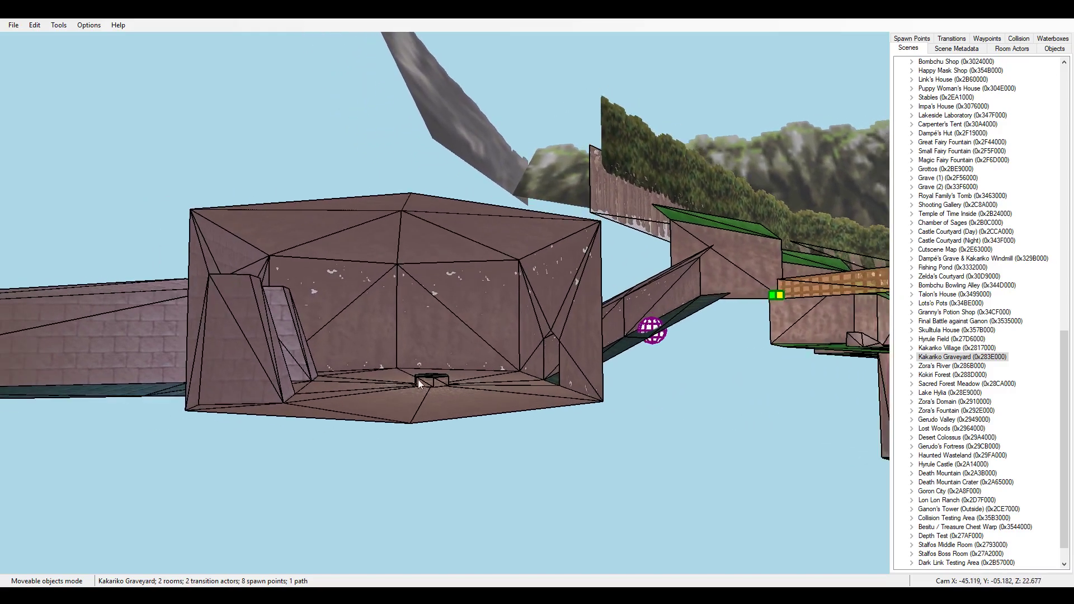
Step: Inspect the sloping passage between the cave chamber and the graveyard, ending with the whole tunnel in view
key(w)
drag(699, 458, 661, 471)
key(d)
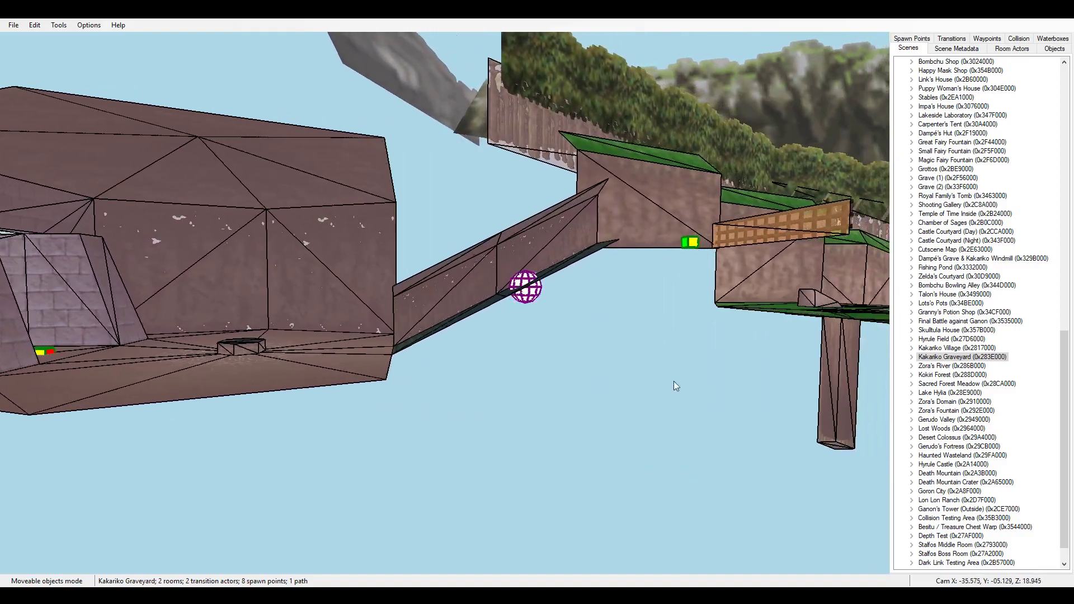
drag(620, 365, 506, 370)
key(a)
key(s)
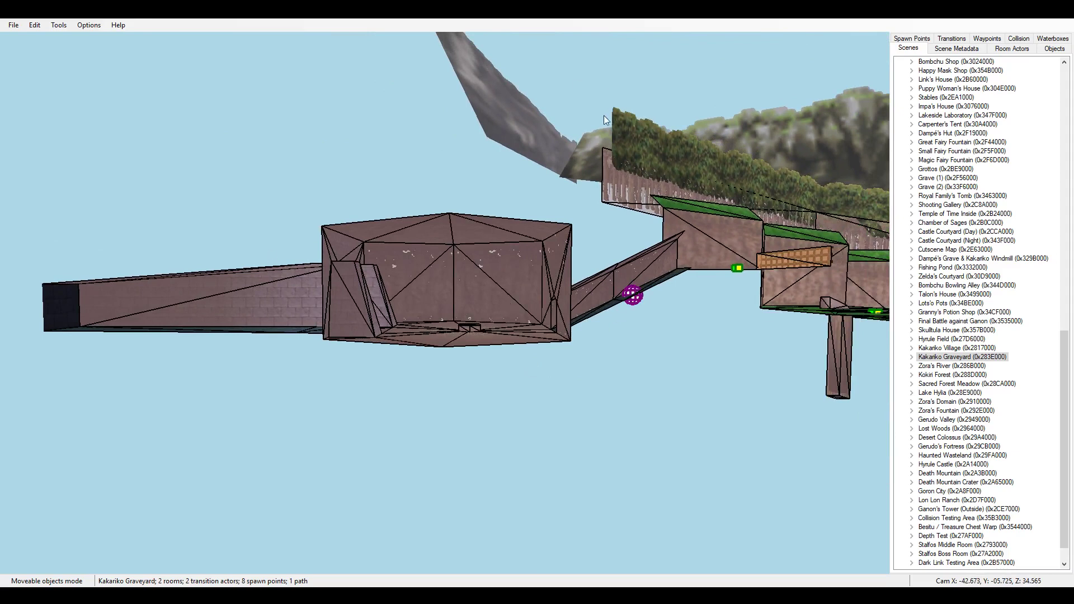
drag(583, 390, 581, 394)
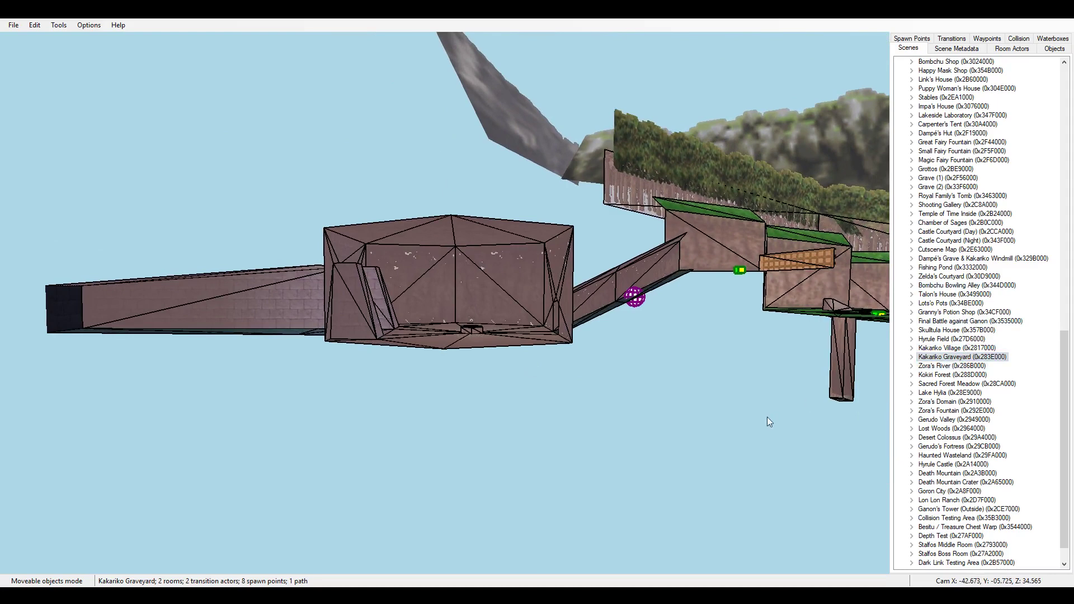
key(w)
key(d)
key(s)
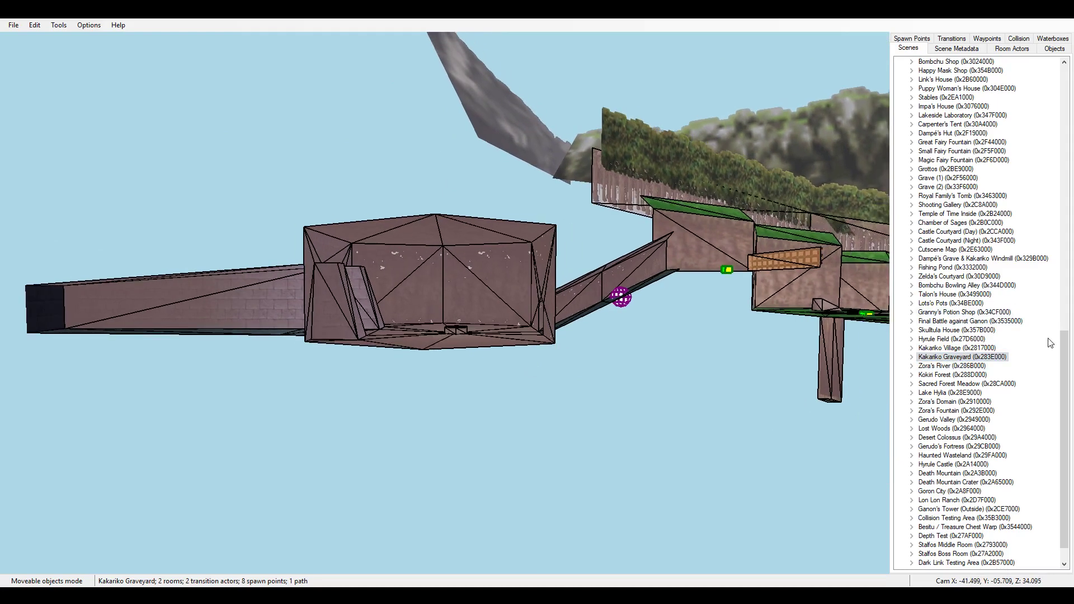
Step: Compare Kakariko Village and Kakariko Graveyard by alternating between the two scenes, ending on Kakariko Village
click(945, 348)
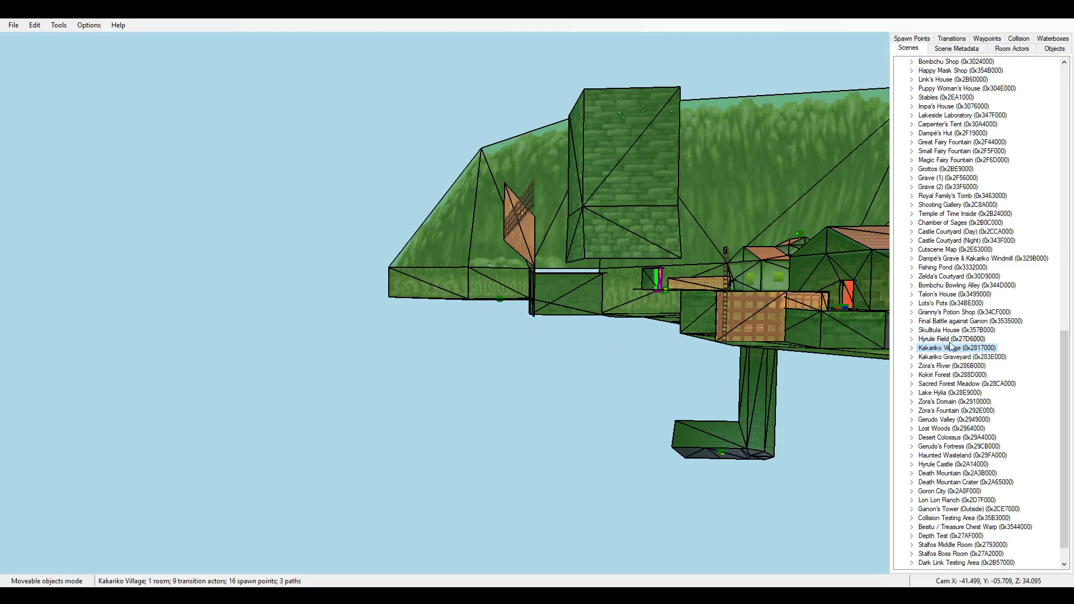
click(938, 357)
click(940, 348)
click(930, 357)
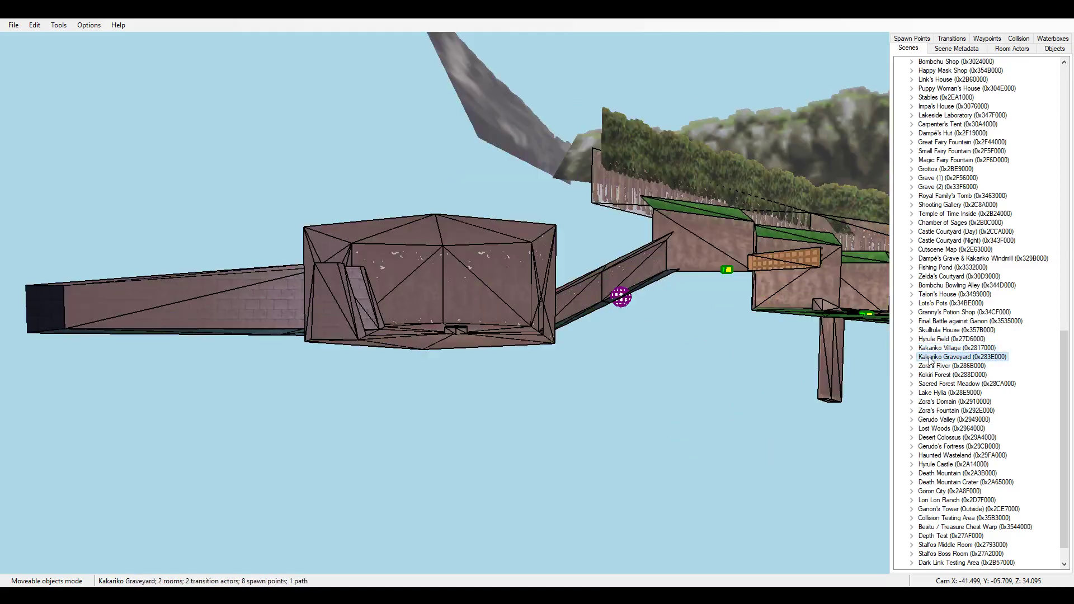
click(938, 348)
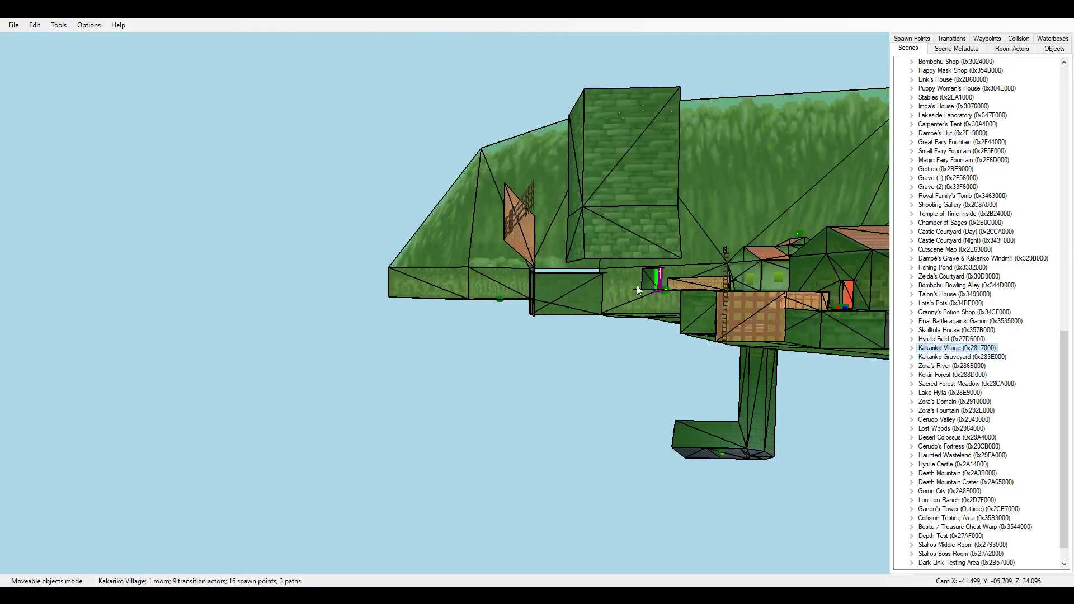
Step: Select the Link spawn point, Actor #3, at the outer end of Kakariko Village and switch to static objects mode
click(500, 300)
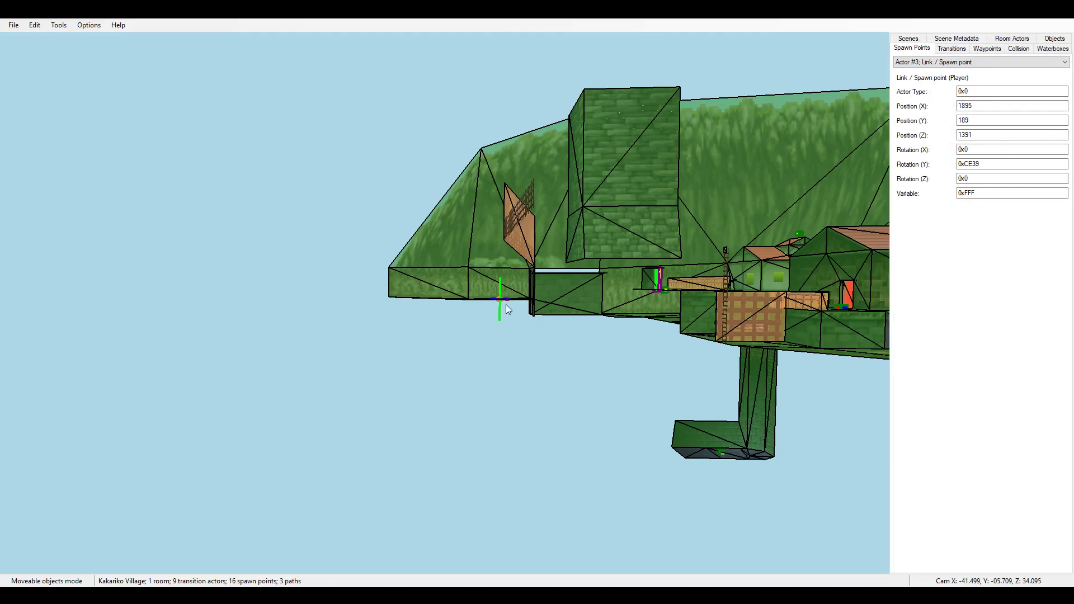
click(43, 582)
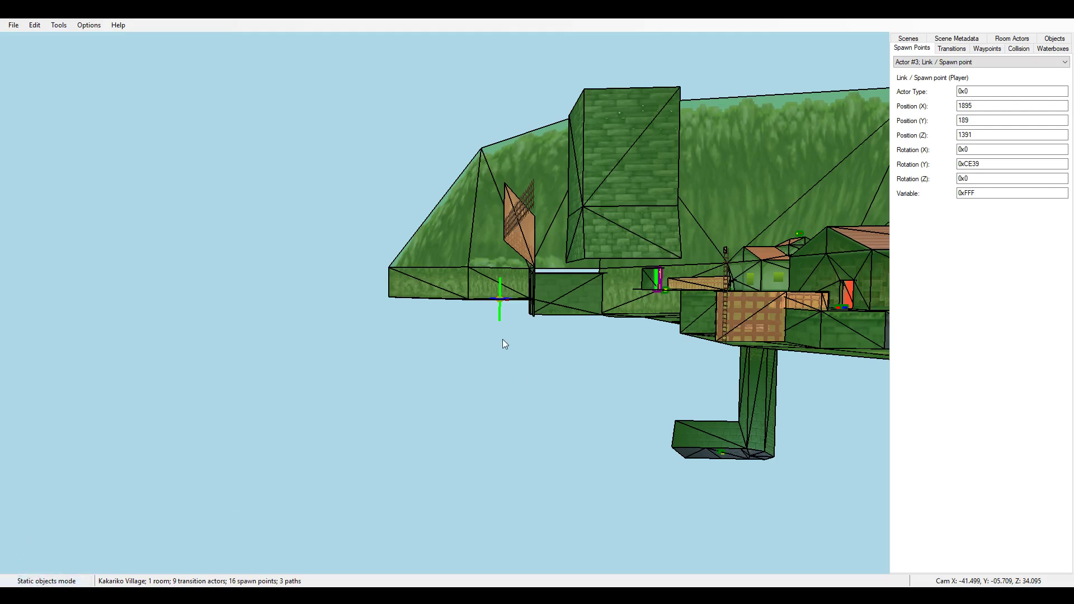
Step: Switch to moveable objects mode and check the X, Y and Z position of the Link spawn point at Kakariko Village's outer end
click(26, 580)
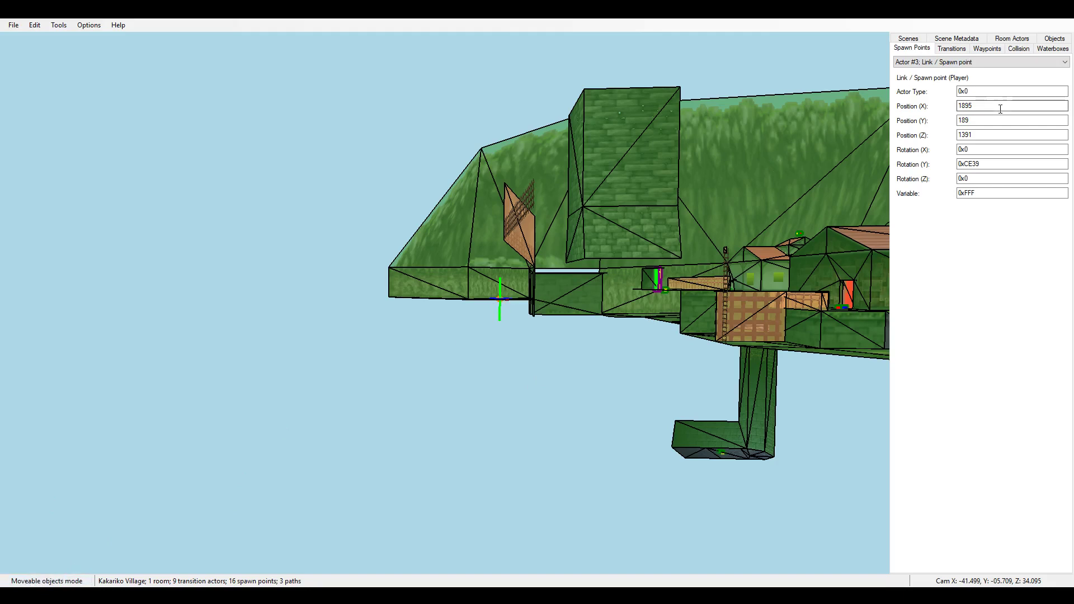
drag(999, 106, 968, 106)
key(Tab)
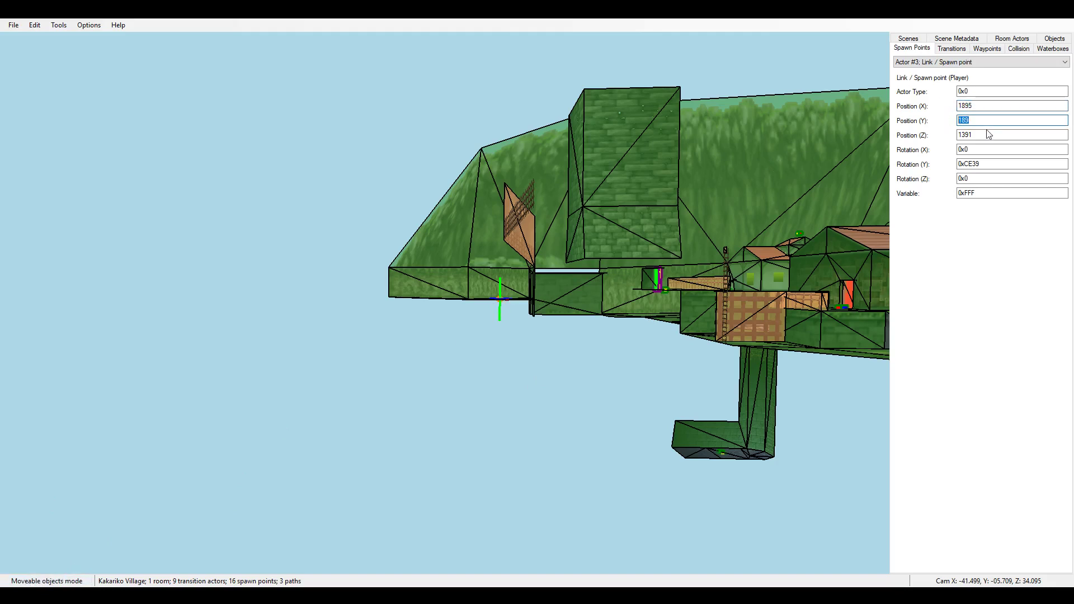
key(Tab)
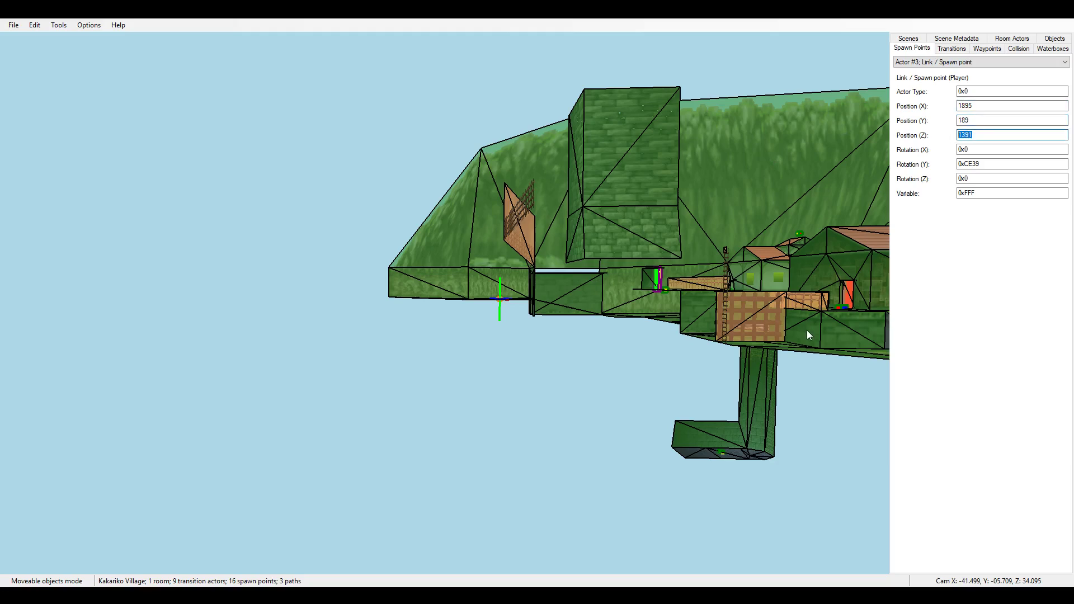
click(908, 38)
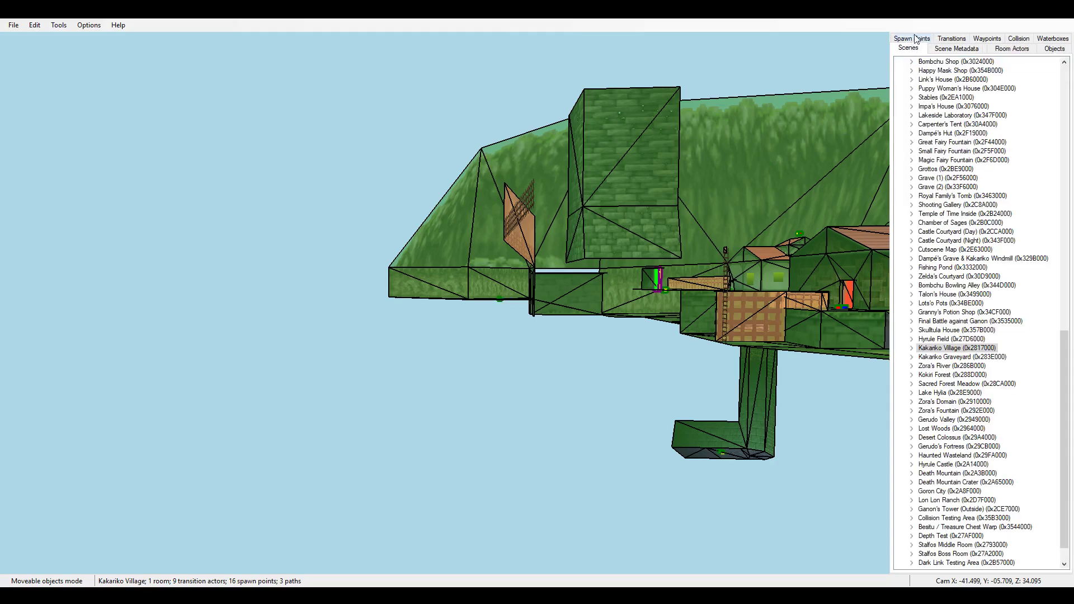
click(913, 39)
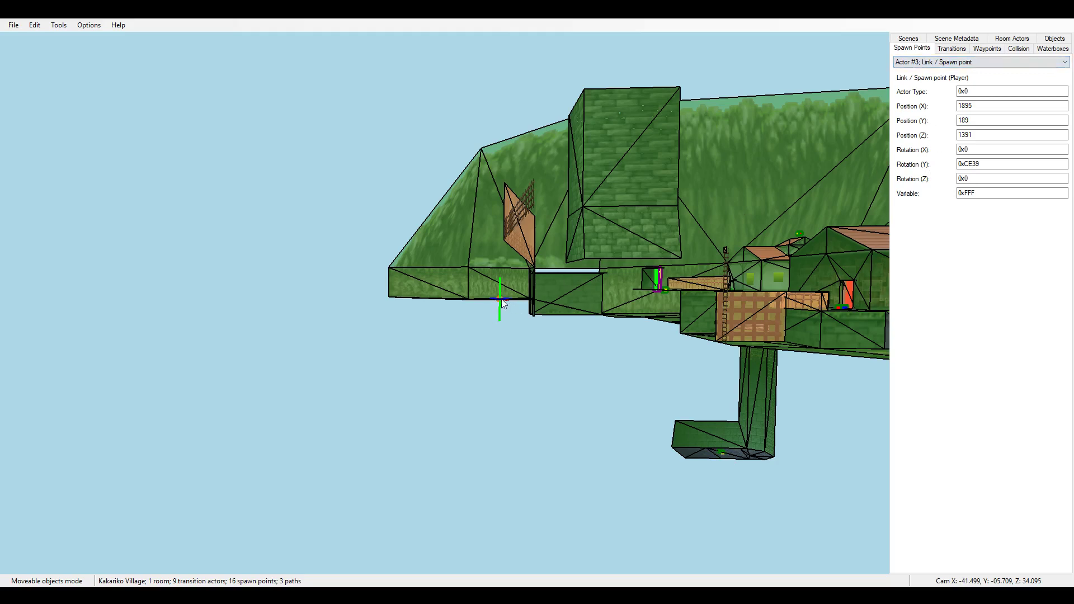
double_click(989, 106)
double_click(961, 121)
key(Tab)
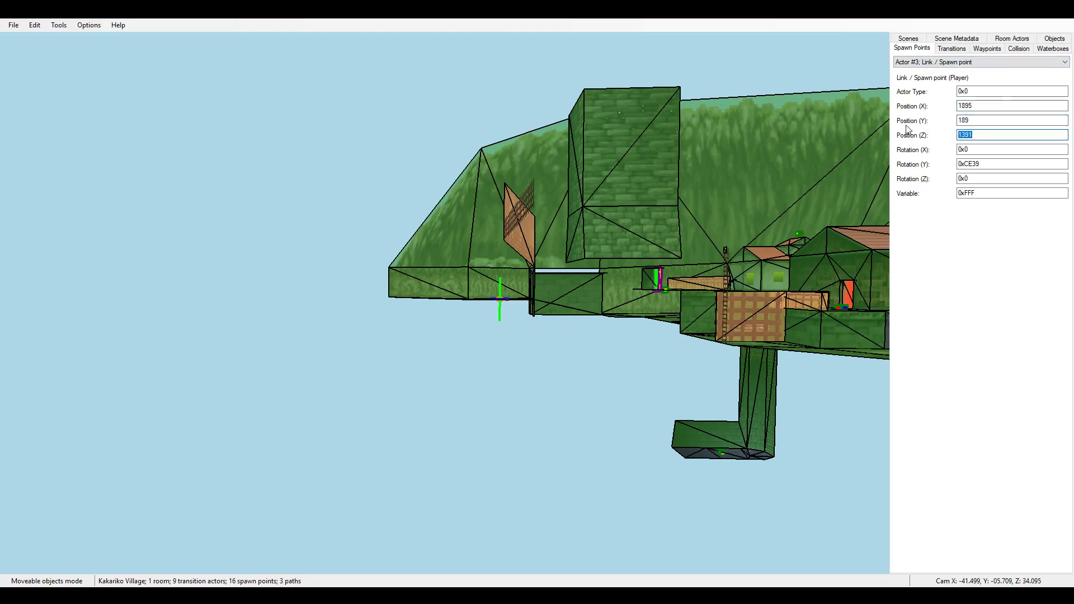
Step: Examine the outer-end spawn point of Kakariko Village at close range, facing the passage toward the village houses
click(907, 40)
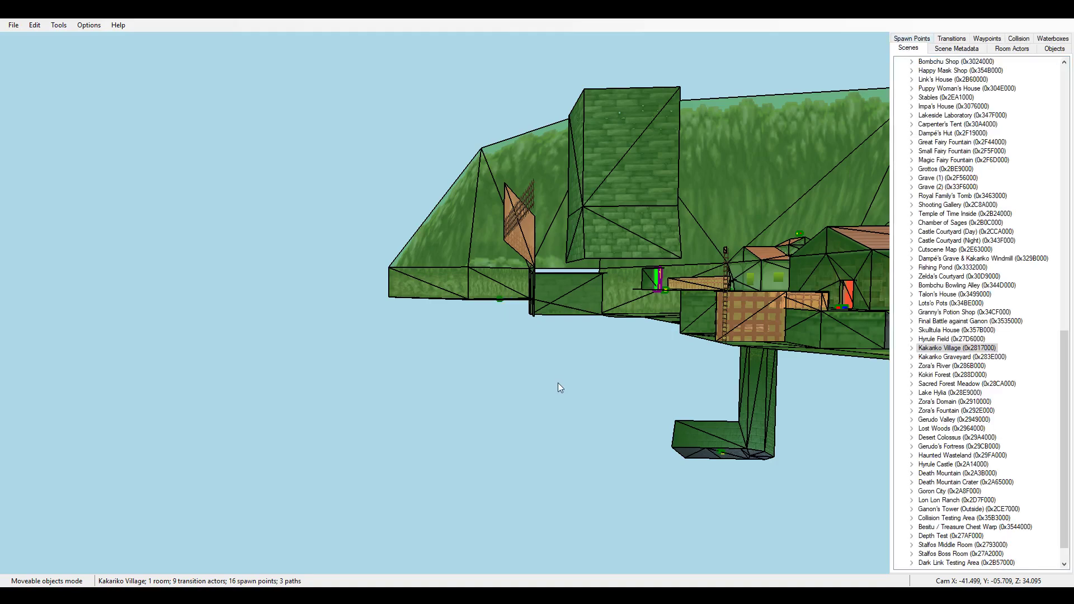
key(w)
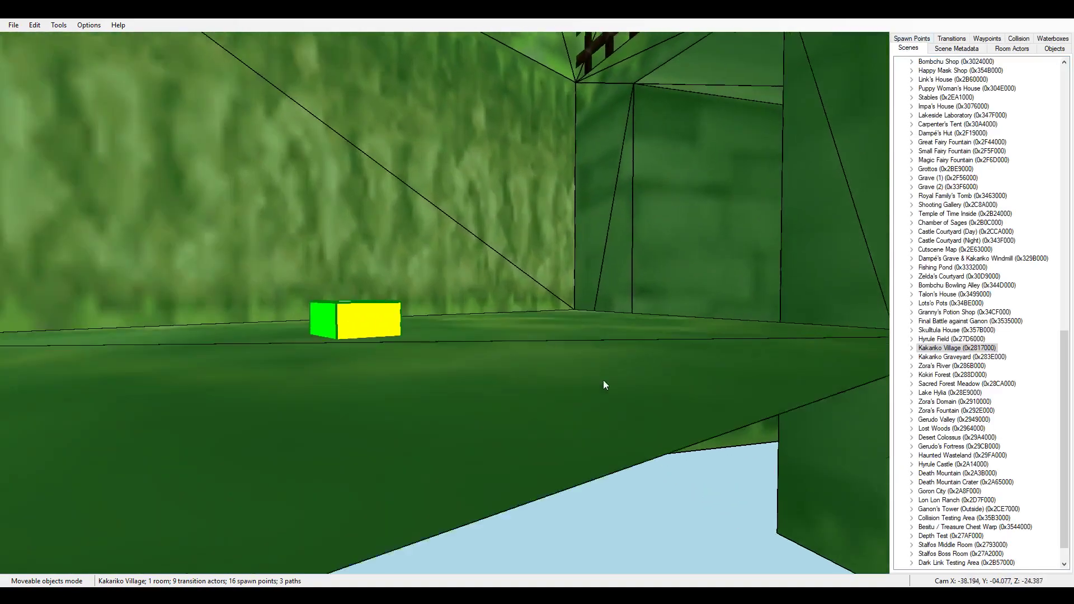
key(w)
drag(604, 381, 784, 358)
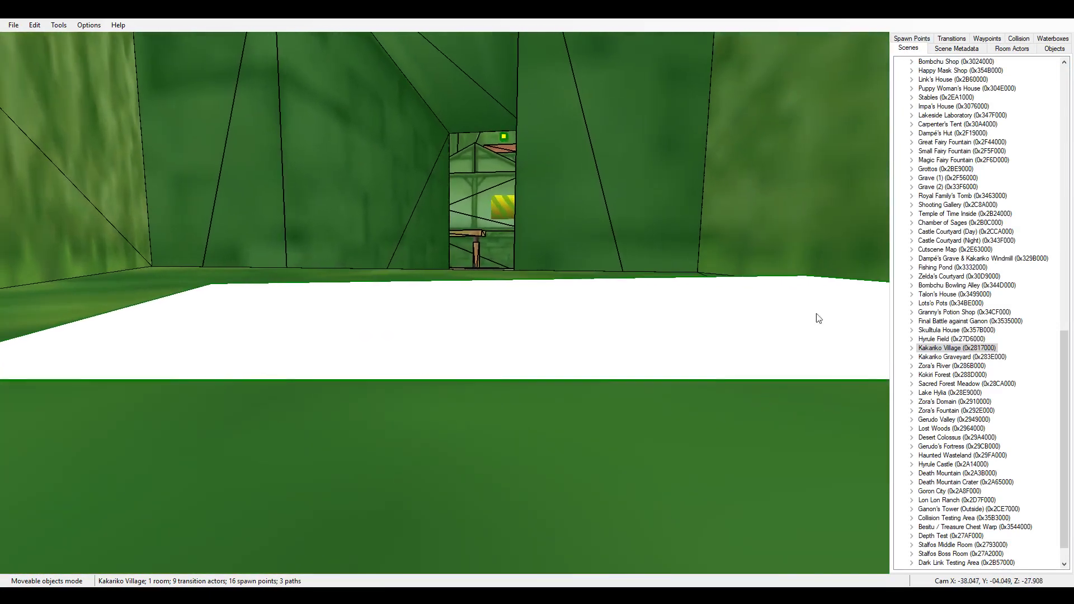
Step: Load Kakariko Graveyard from the same camera position and examine its side chamber with the connecting passages
click(962, 358)
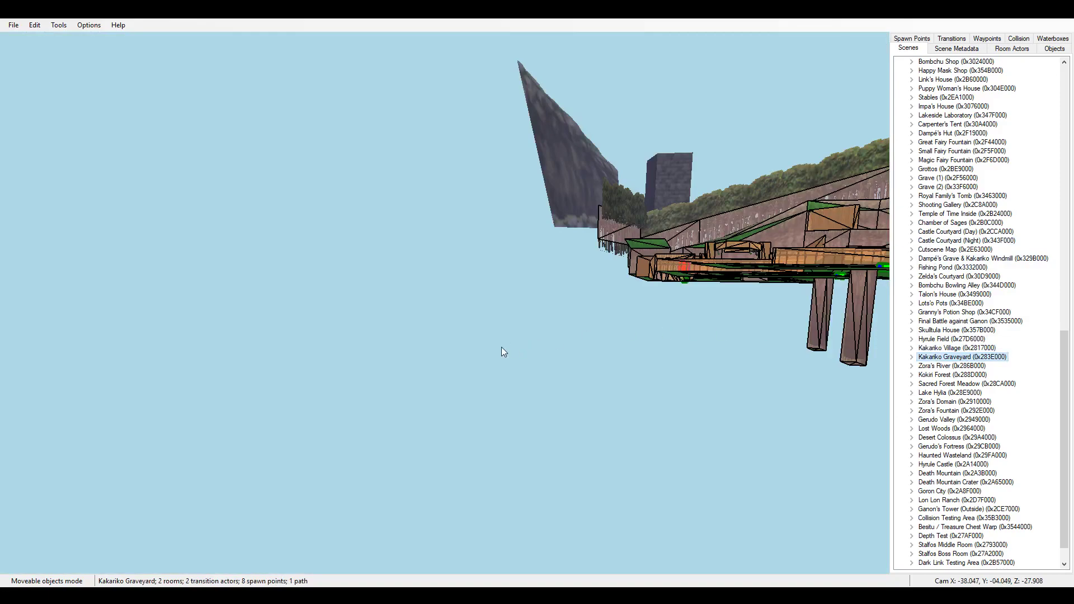
drag(503, 351, 652, 474)
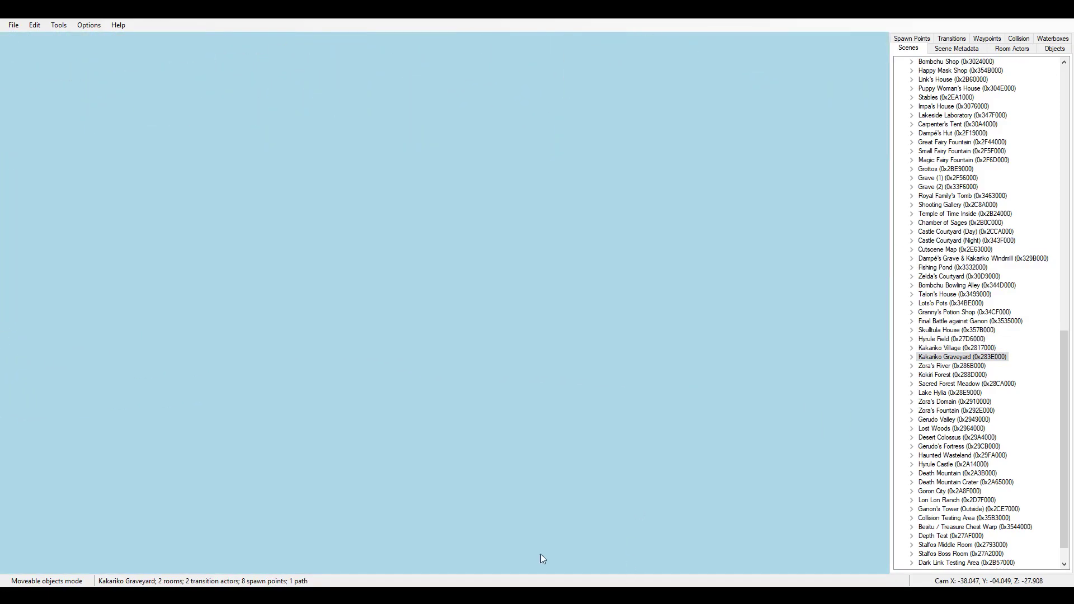
drag(507, 538, 745, 388)
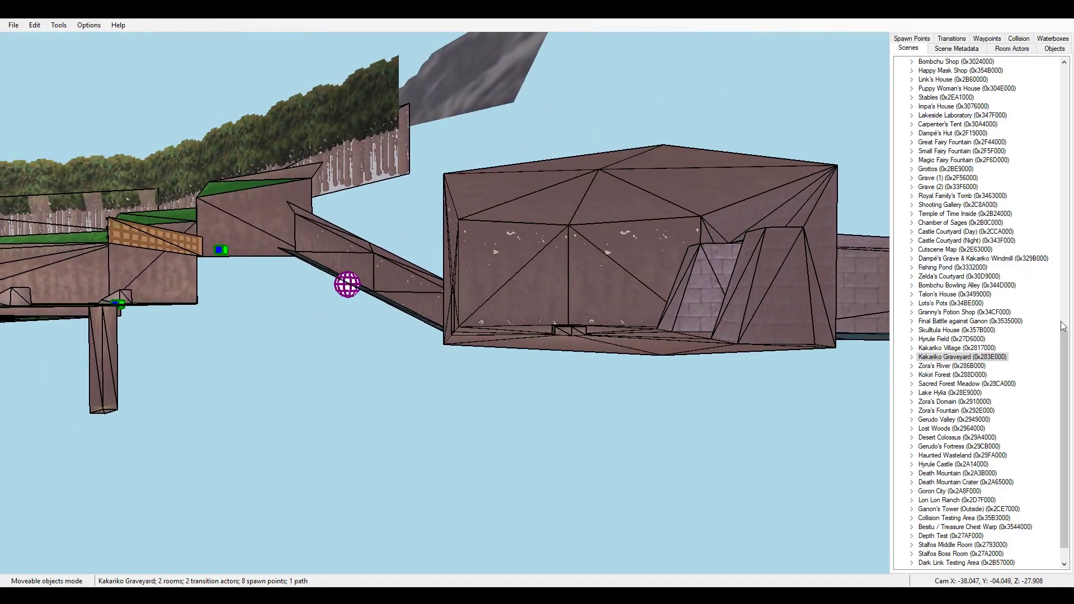
key(s)
key(d)
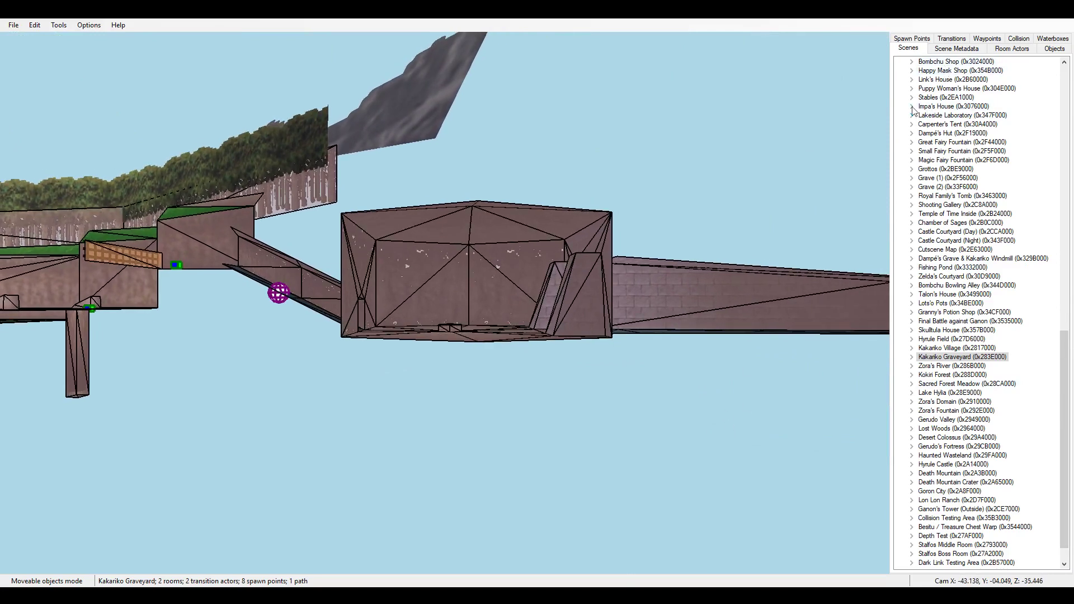
Step: Load the dungeon scenes one after another, from Inside Jabu-Jabu's Belly through the Forest, Fire, Water, Spirit and Shadow Temples to Bottom of the Well
drag(1070, 346, 1070, 128)
click(954, 177)
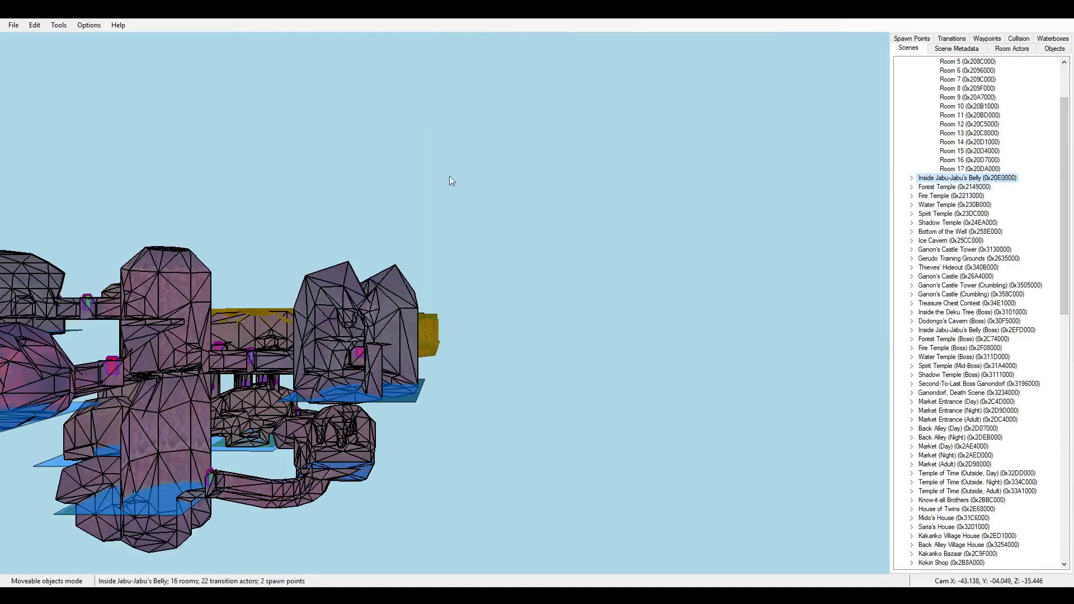
click(935, 189)
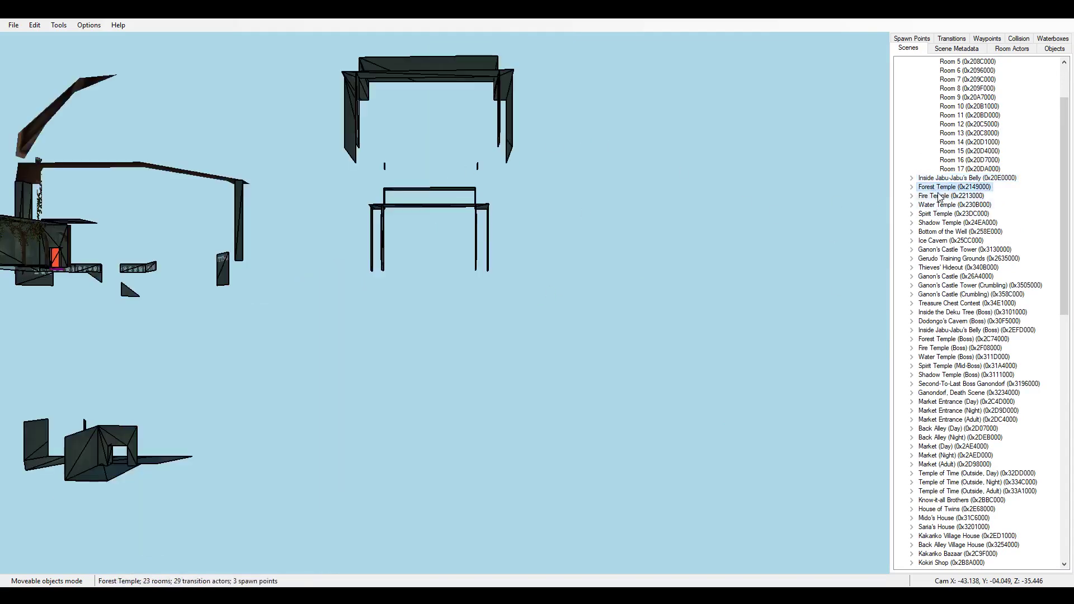
click(939, 196)
click(937, 207)
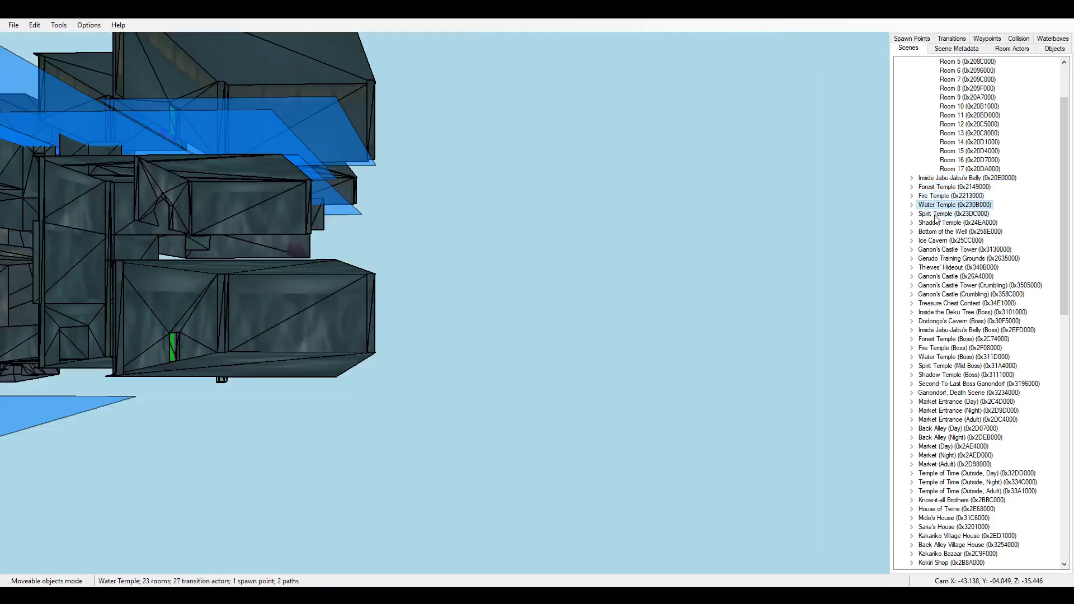
click(936, 216)
click(936, 224)
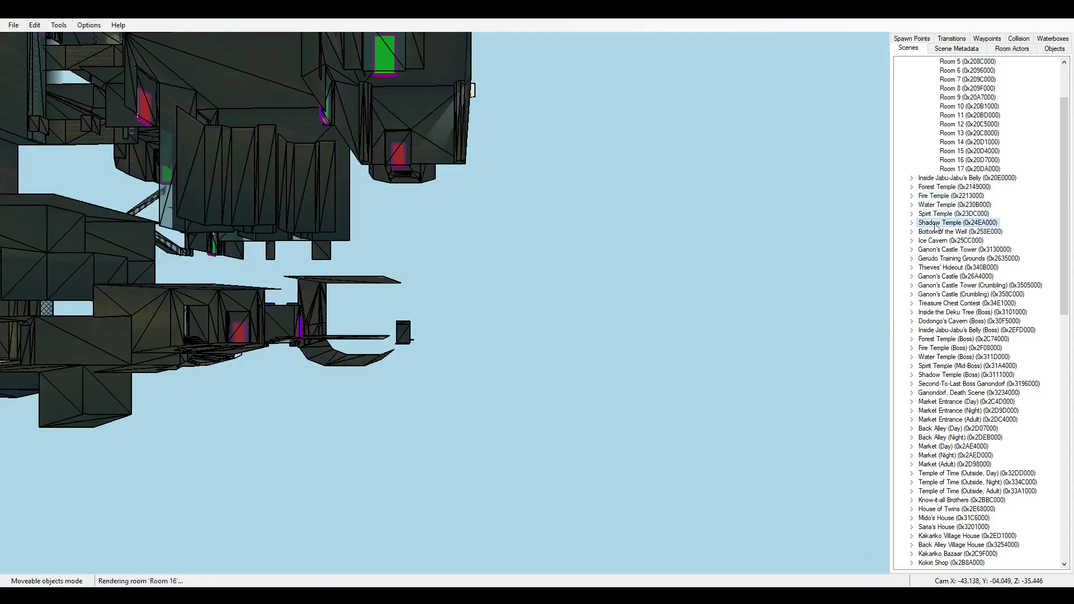
click(938, 232)
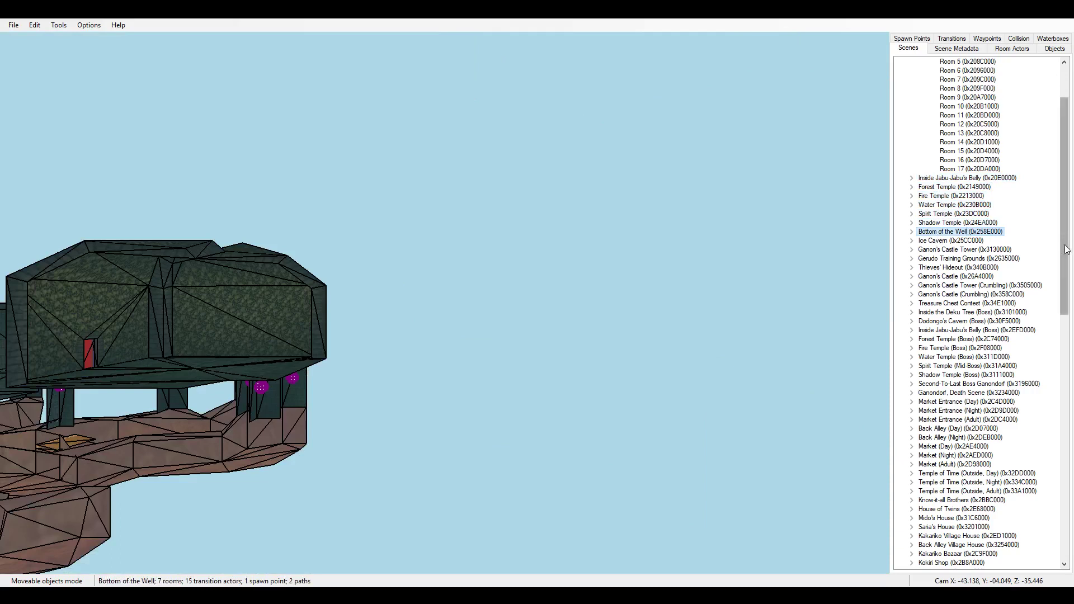
Step: Load Gerudo's Fortress and select the Link spawn point at the far end of its upper canyon area
drag(1066, 268, 1041, 531)
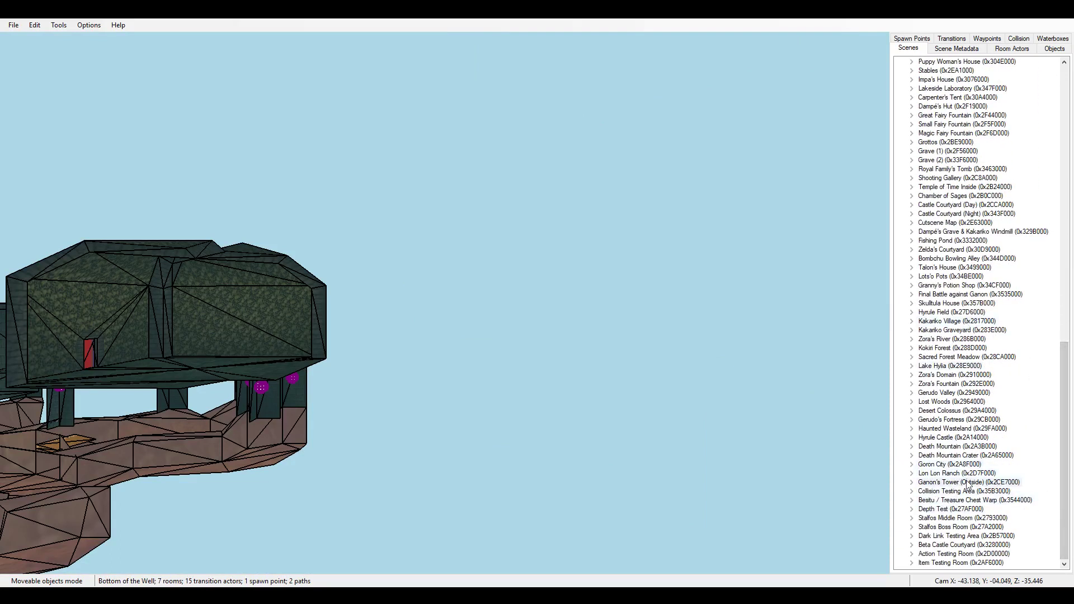
click(977, 420)
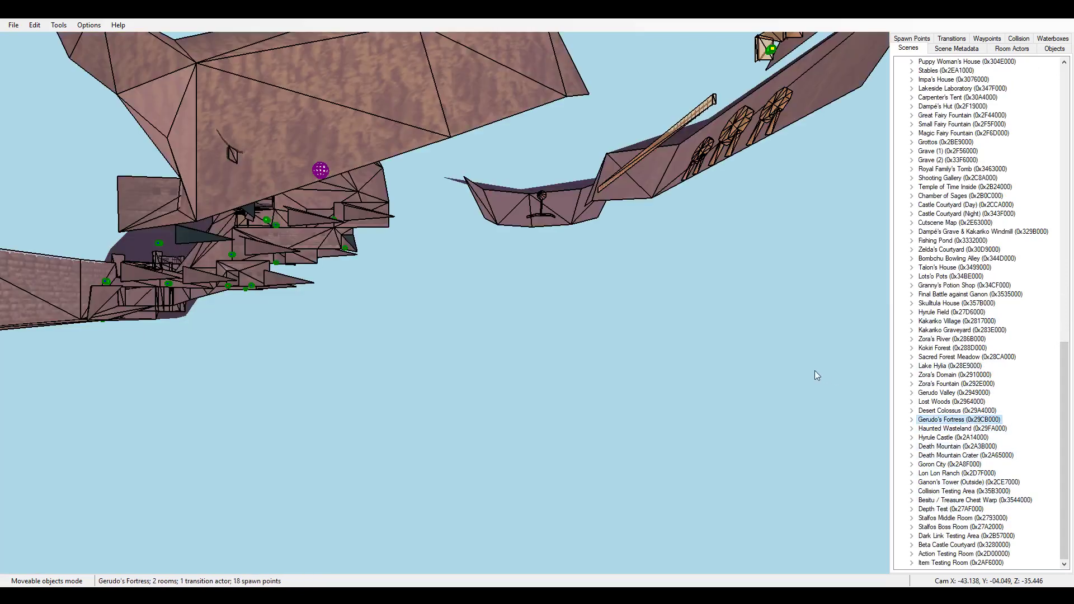
click(772, 50)
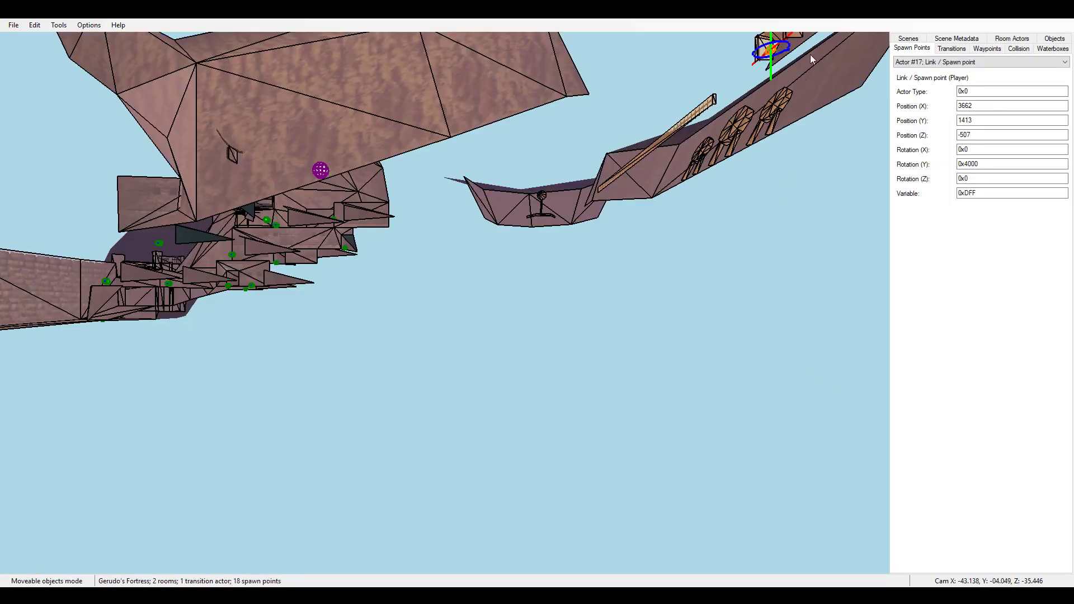
Step: Examine the selected Gerudo's Fortress spawn point beside the wooden gate, ending directly in front of its marker
key(w)
drag(709, 350, 1066, 371)
key(w)
key(s)
key(a)
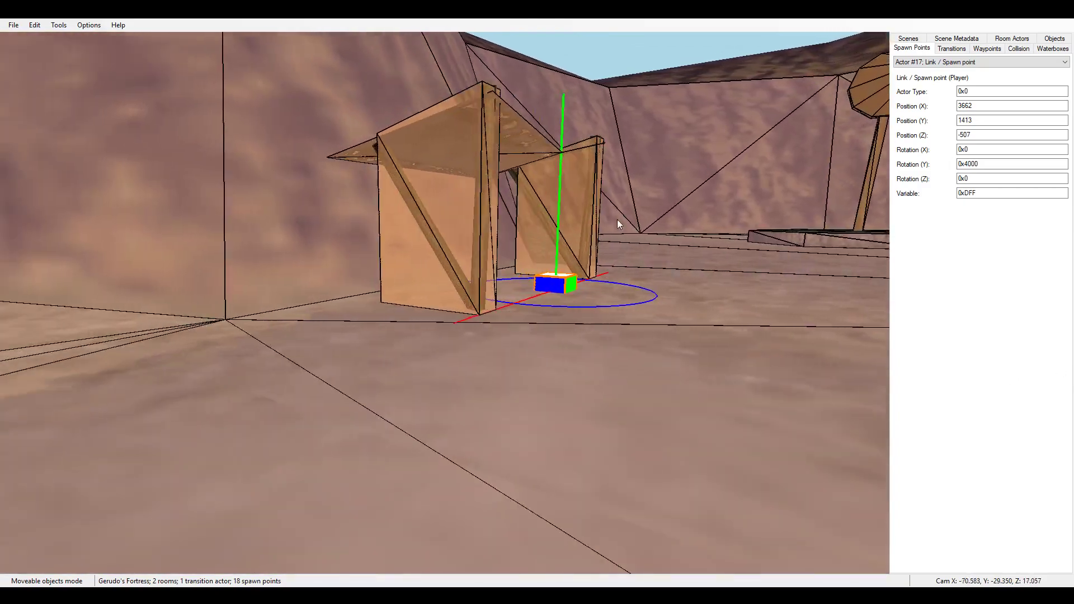
key(w)
drag(660, 269, 1017, 338)
key(s)
key(w)
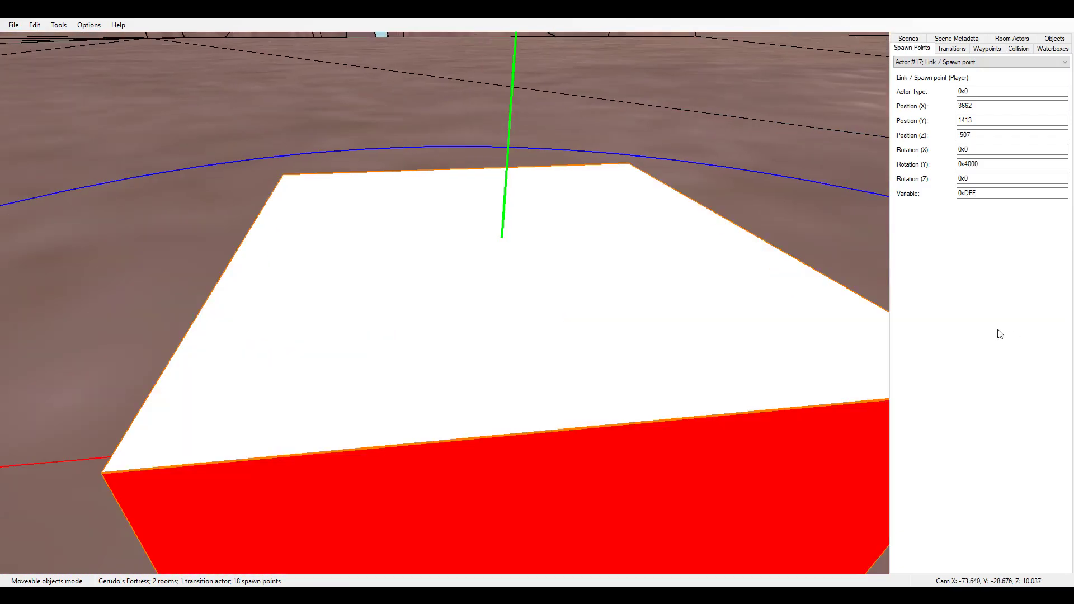
Step: Load Kakariko Graveyard from the fortress spawn point's camera position and examine where the chamber and long tunnel lie
click(911, 39)
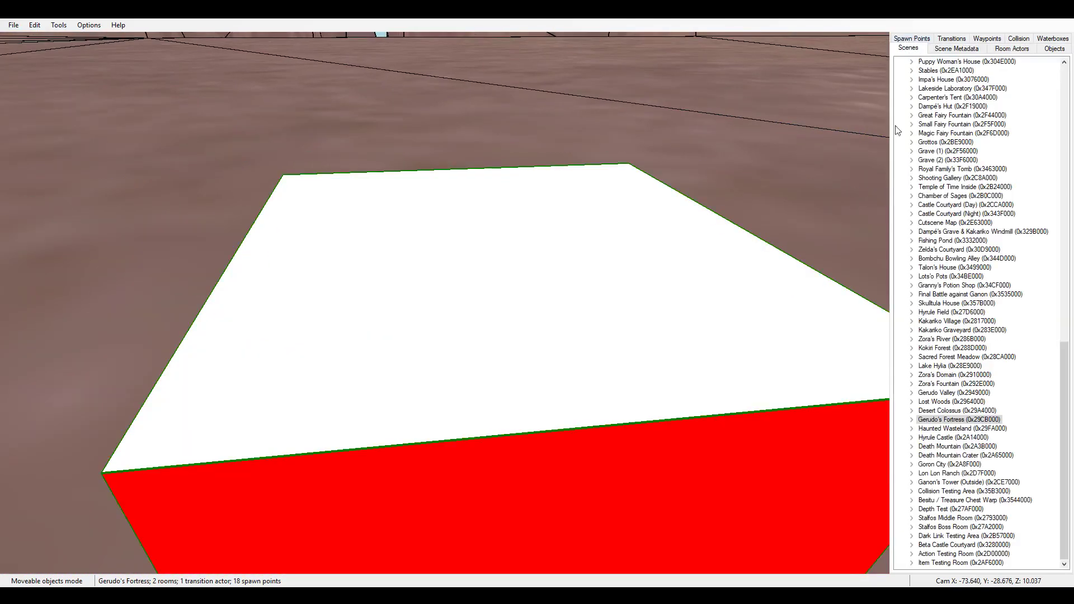
double_click(962, 331)
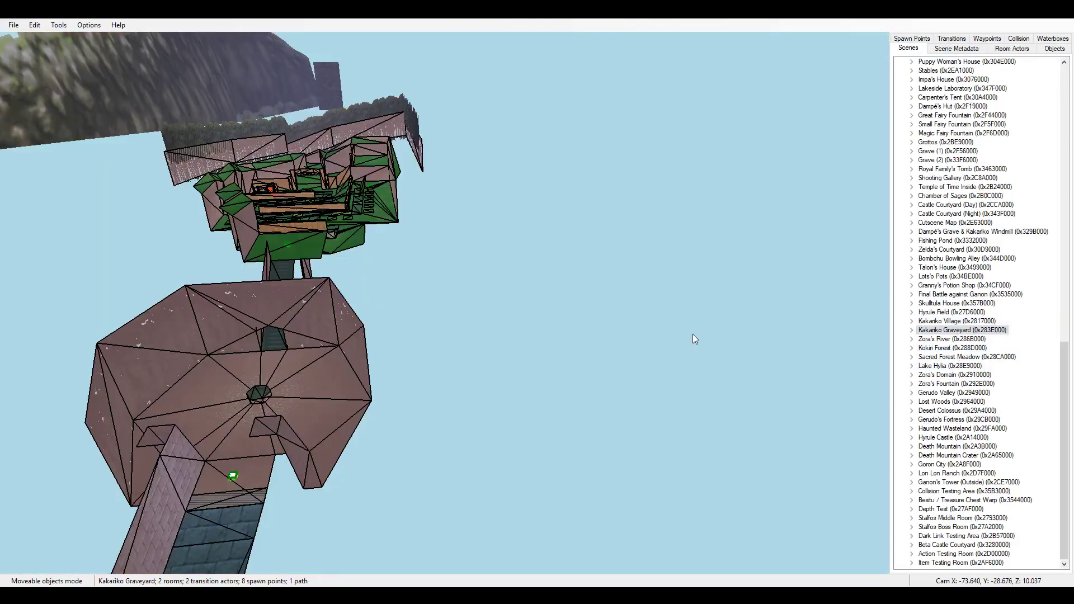
drag(693, 335, 445, 346)
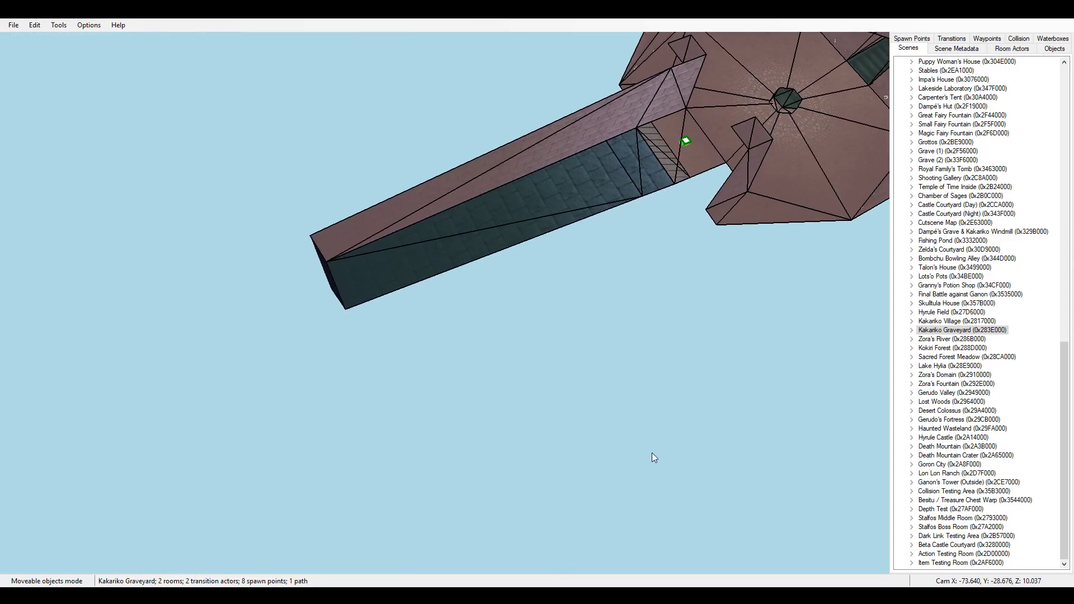
drag(653, 453, 769, 415)
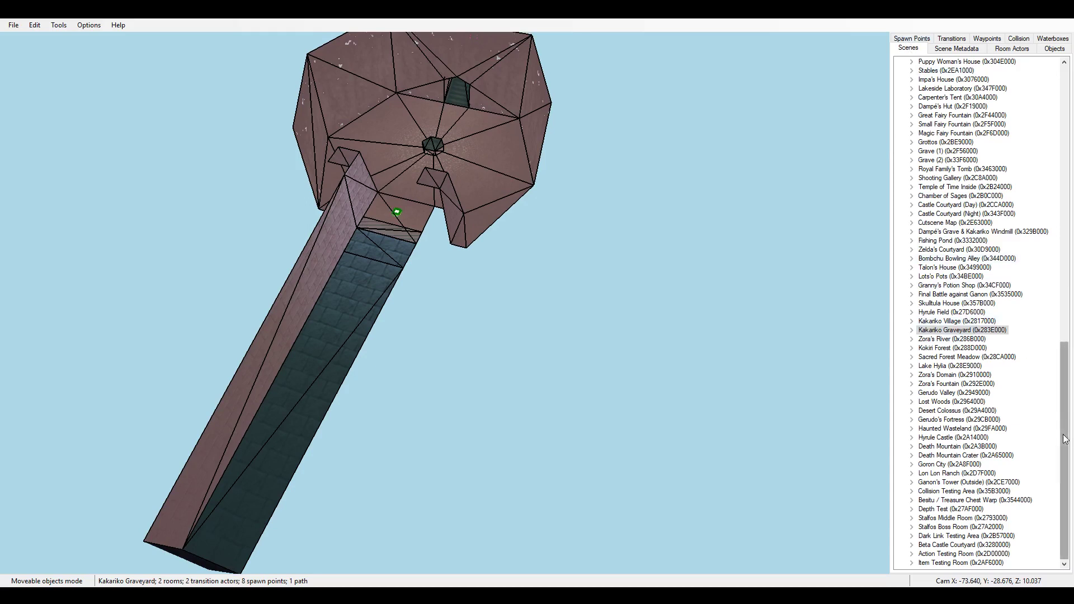
Step: Return to Gerudo's Fortress, select the Link spawn point Actor #17 and read its position coordinates
double_click(965, 421)
click(629, 153)
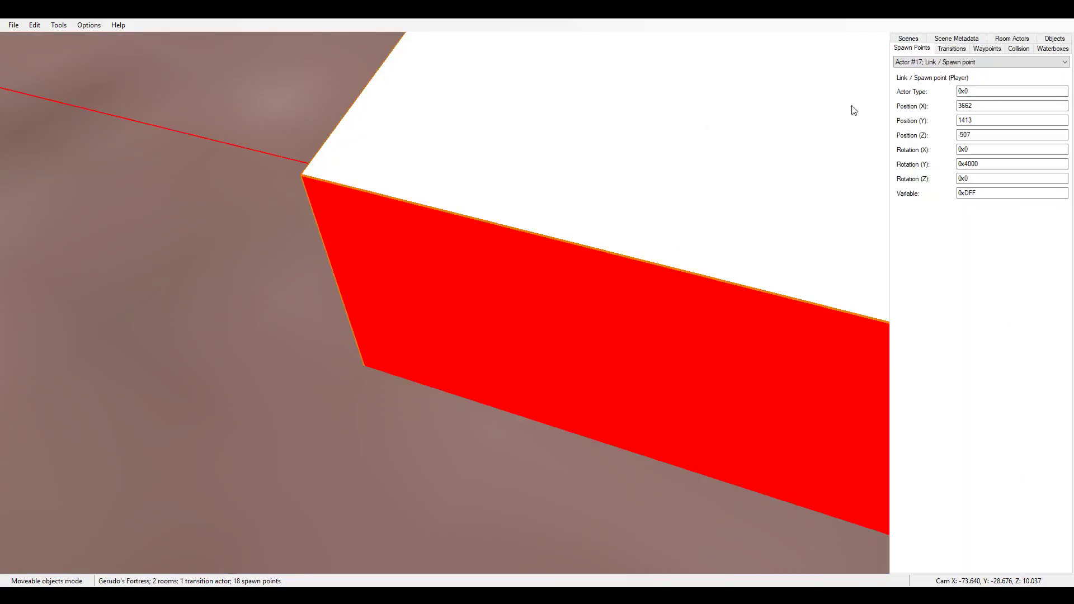
double_click(988, 106)
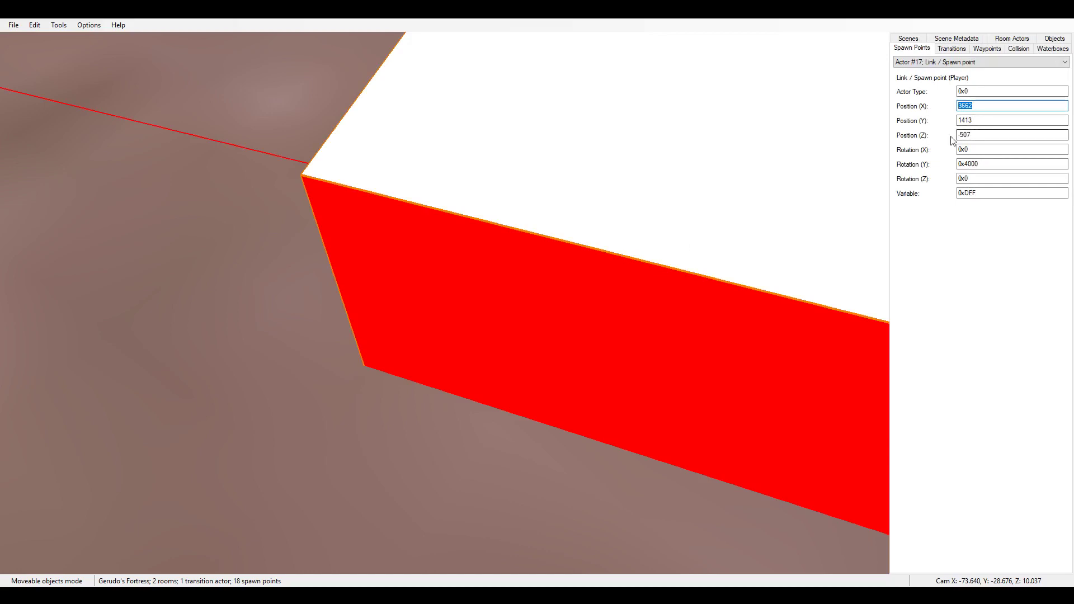
click(908, 38)
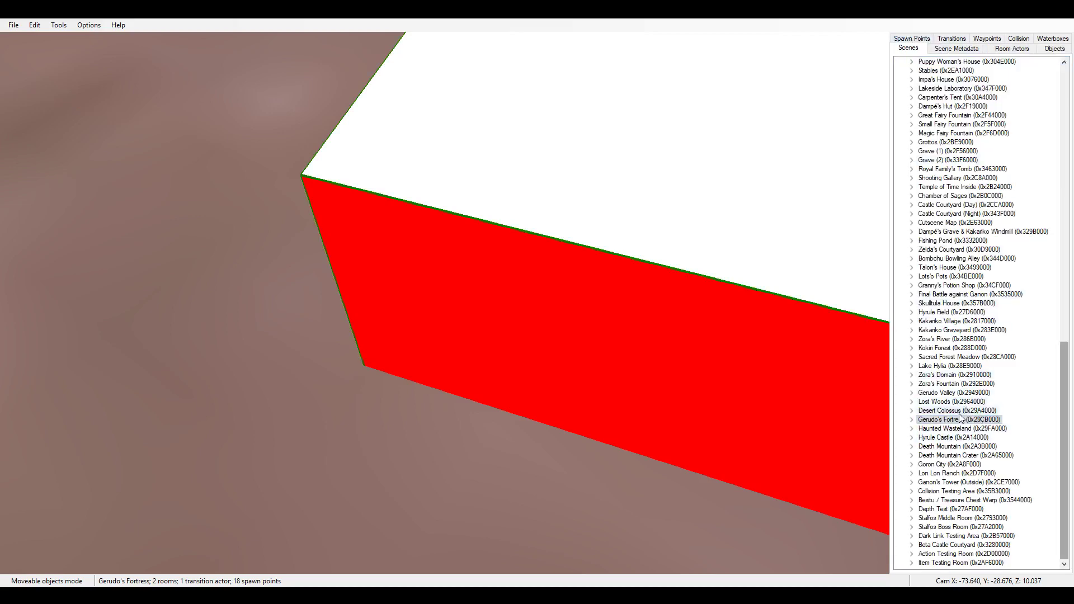
Step: In Kakariko Graveyard, set the position of the chamber's Link spawn point, Actor #2, to X 3662, Y 1413, Z -507
click(960, 332)
click(402, 213)
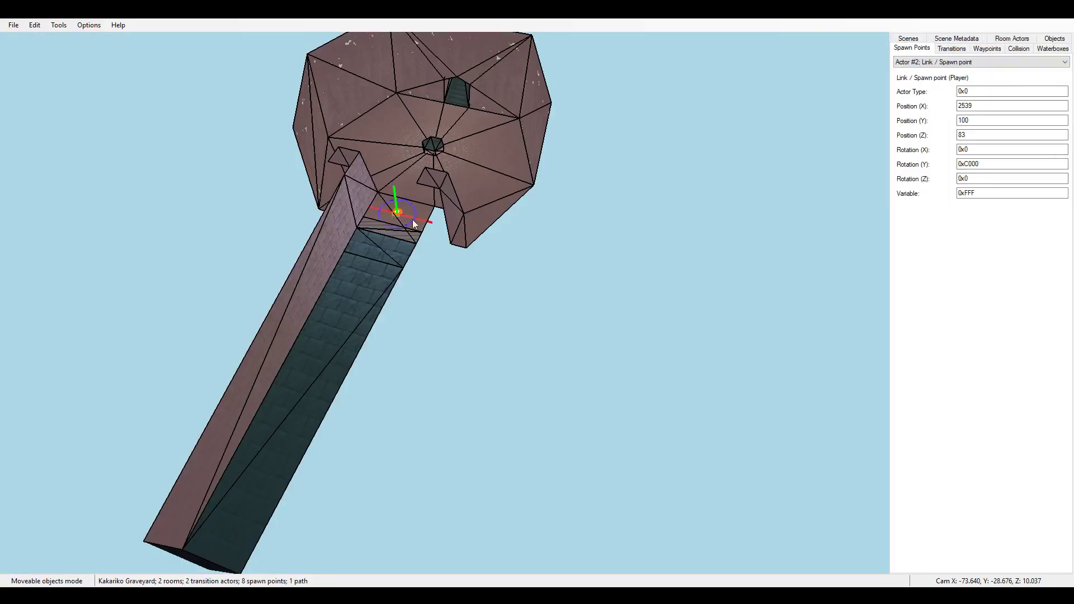
double_click(979, 106)
text(3662)
drag(983, 121, 726, 98)
text(1413)
key(Tab)
text(-507)
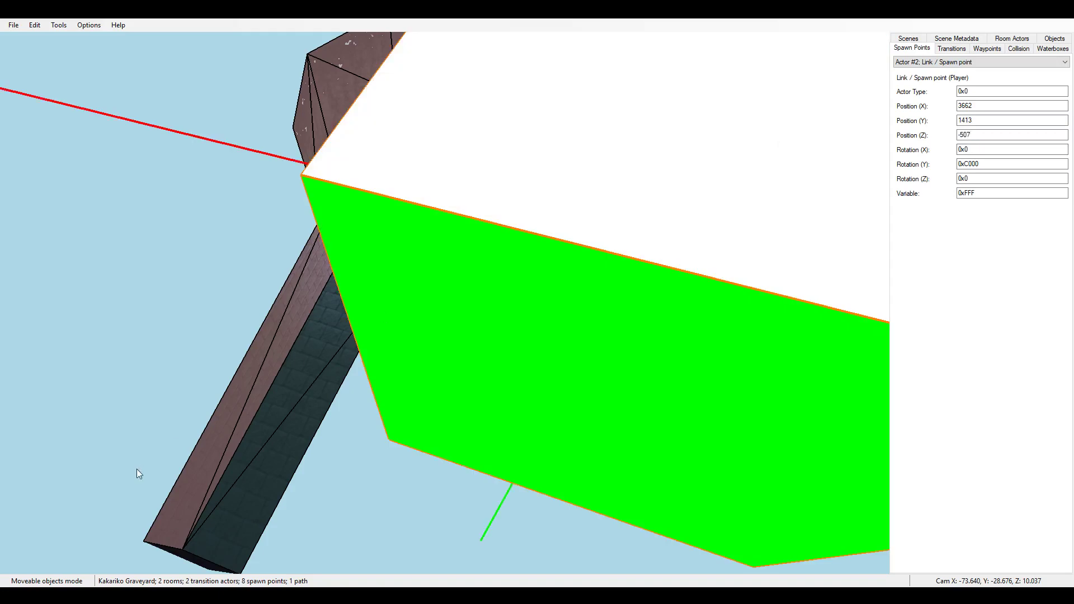
Step: Examine the relocated spawn point's position relative to the graveyard, its side chamber and the long tunnel
mouse_move(341, 505)
mouse_down()
mouse_move(423, 426)
mouse_move(157, 379)
mouse_move(72, 412)
mouse_move(8, 419)
mouse_move(24, 449)
mouse_move(0, 367)
mouse_move(7, 427)
mouse_move(33, 434)
mouse_move(0, 410)
mouse_move(475, 364)
mouse_move(418, 346)
mouse_up()
key(d)
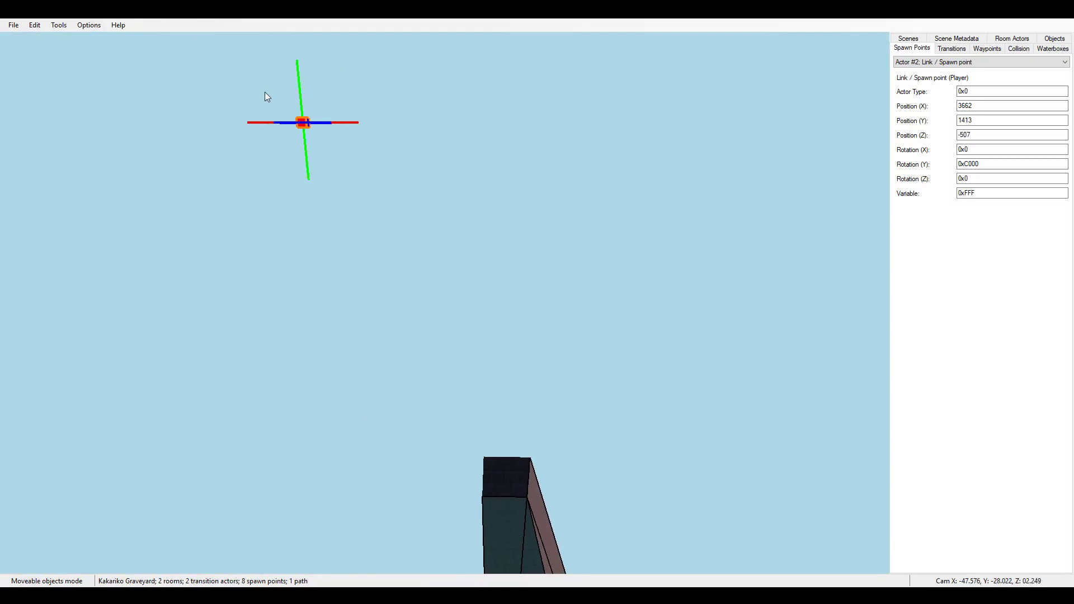
drag(458, 499, 870, 184)
key(a)
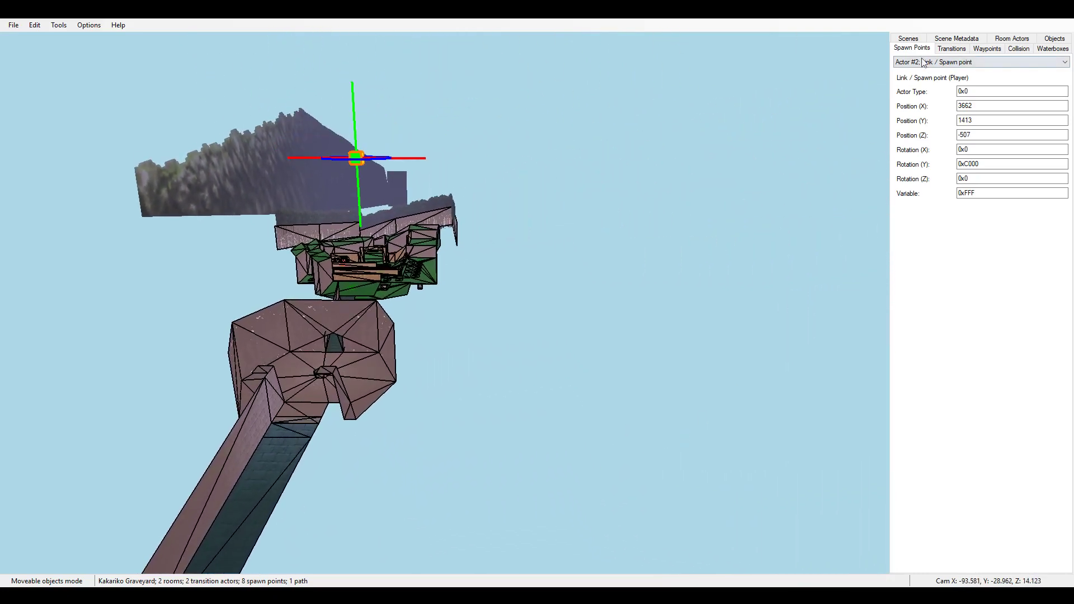
click(909, 38)
drag(599, 328, 504, 307)
key(w)
key(d)
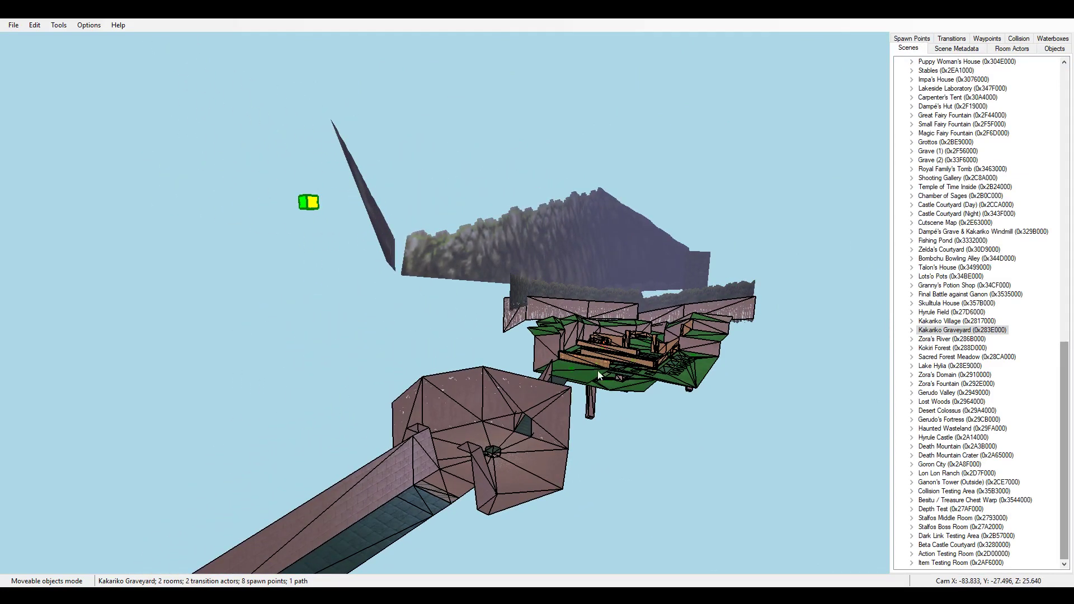
Step: Expand Stage #0 of Kakariko Graveyard and compare which geometry belongs to Room 1 and which to Room 2
click(913, 330)
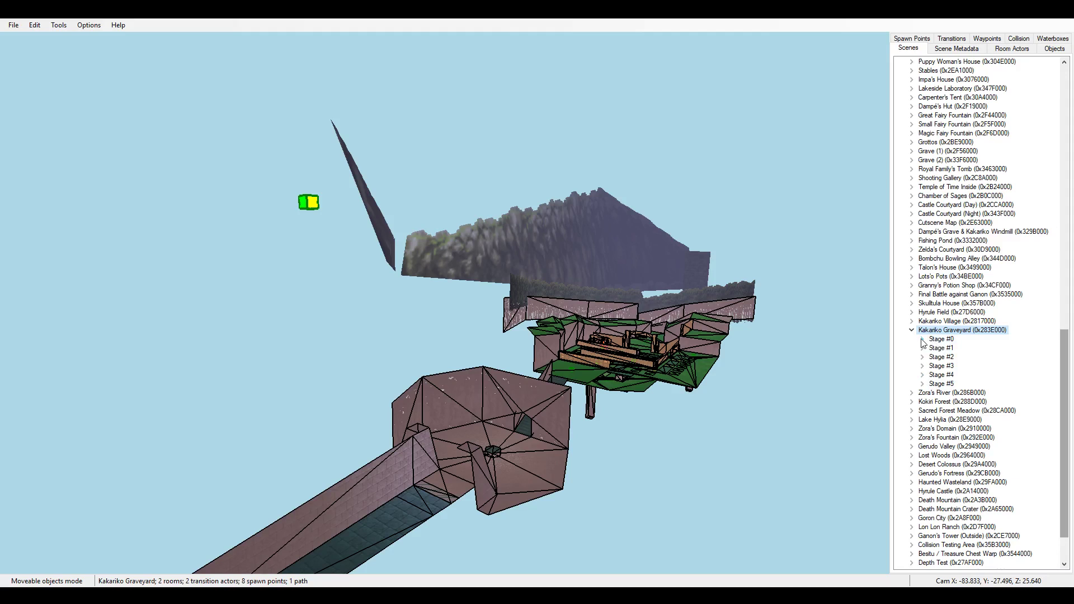
click(923, 339)
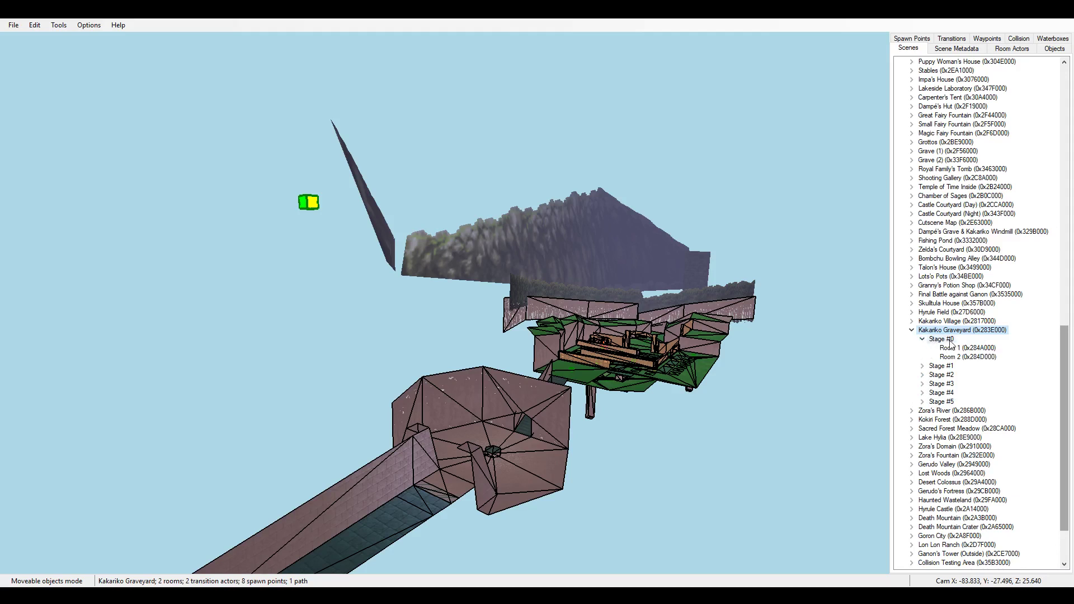
click(958, 348)
click(960, 358)
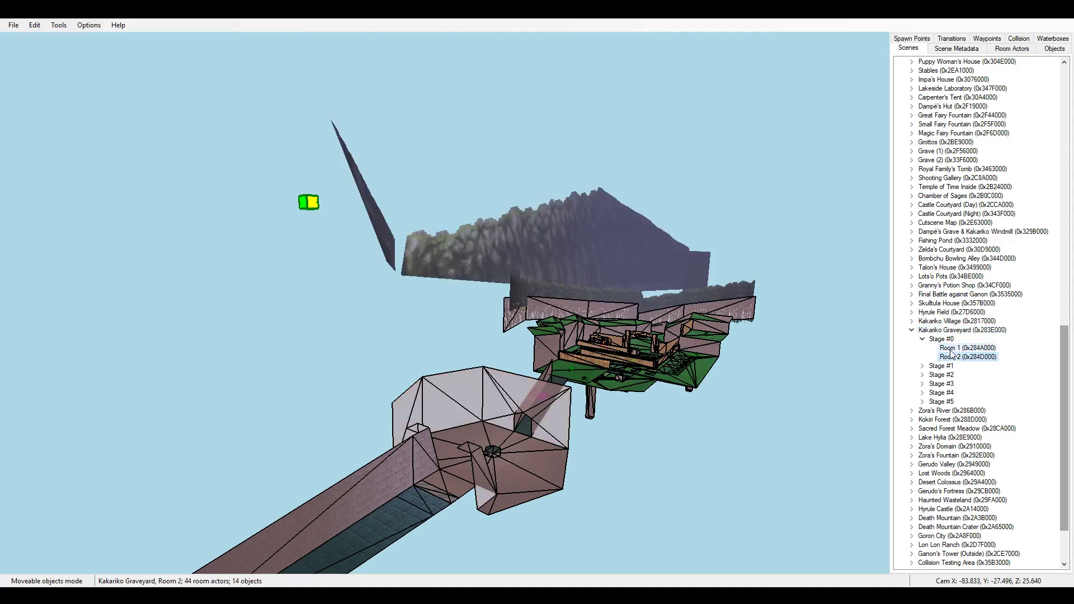
click(953, 348)
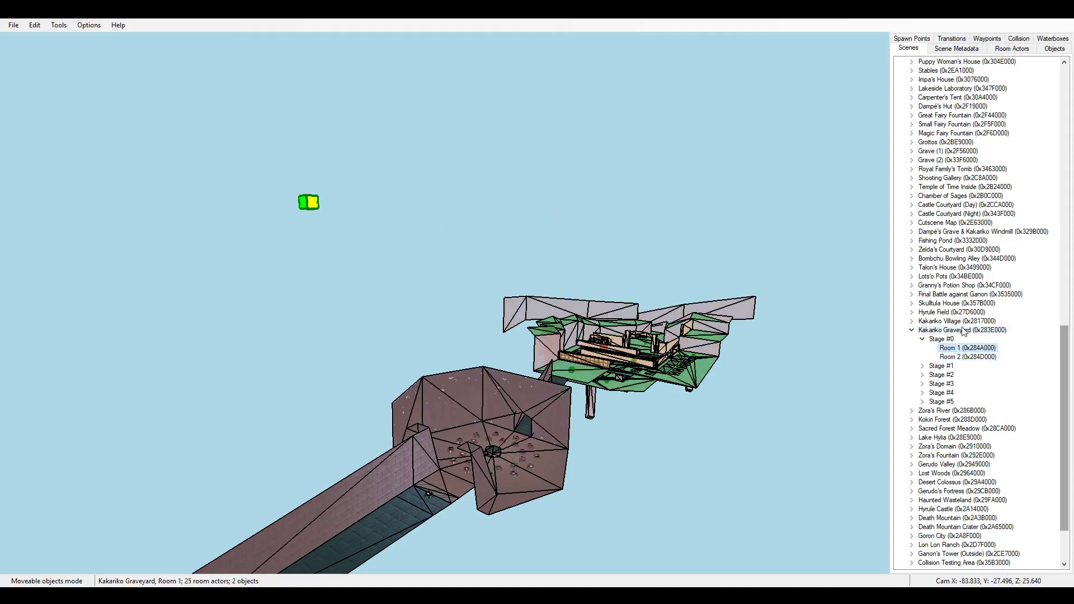
click(946, 357)
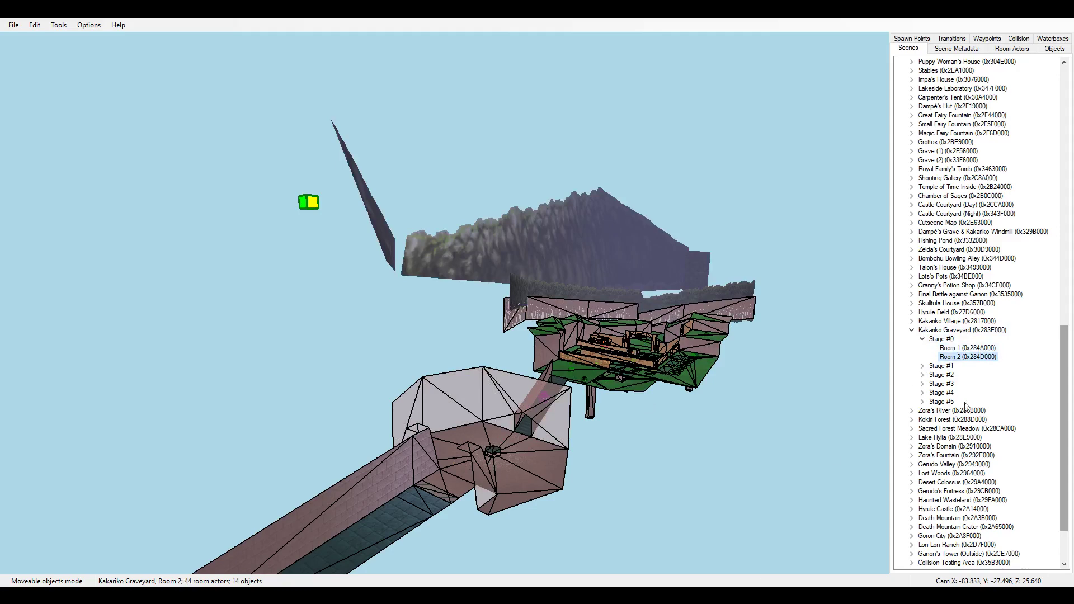
Step: Display Room 2 of Gerudo's Fortress Stage #0 and check the Link spawn point Actor #17 against that room's geometry
click(912, 492)
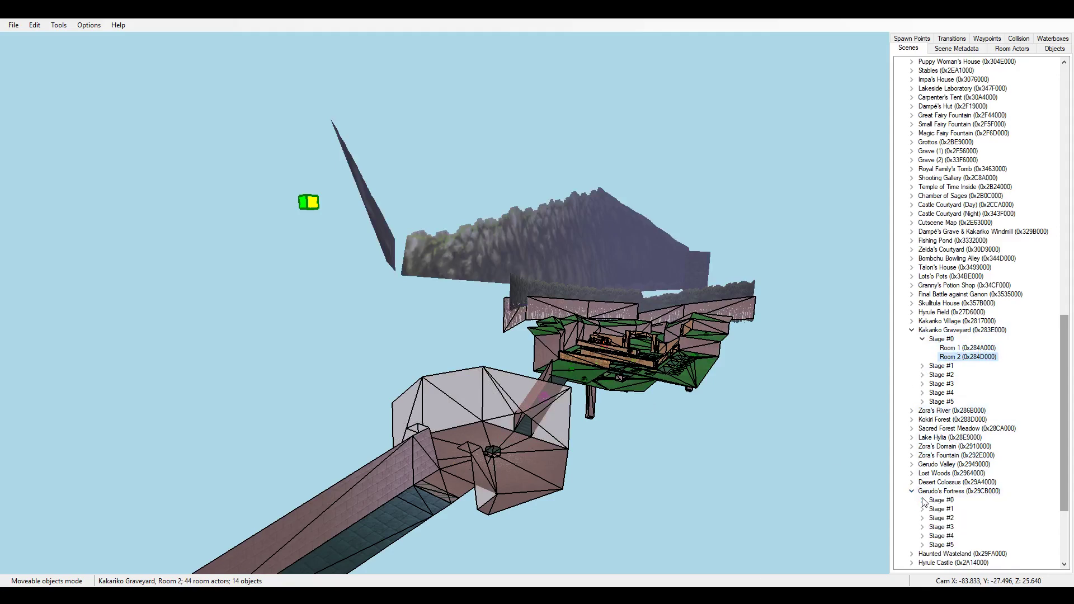
click(923, 500)
click(966, 510)
click(970, 518)
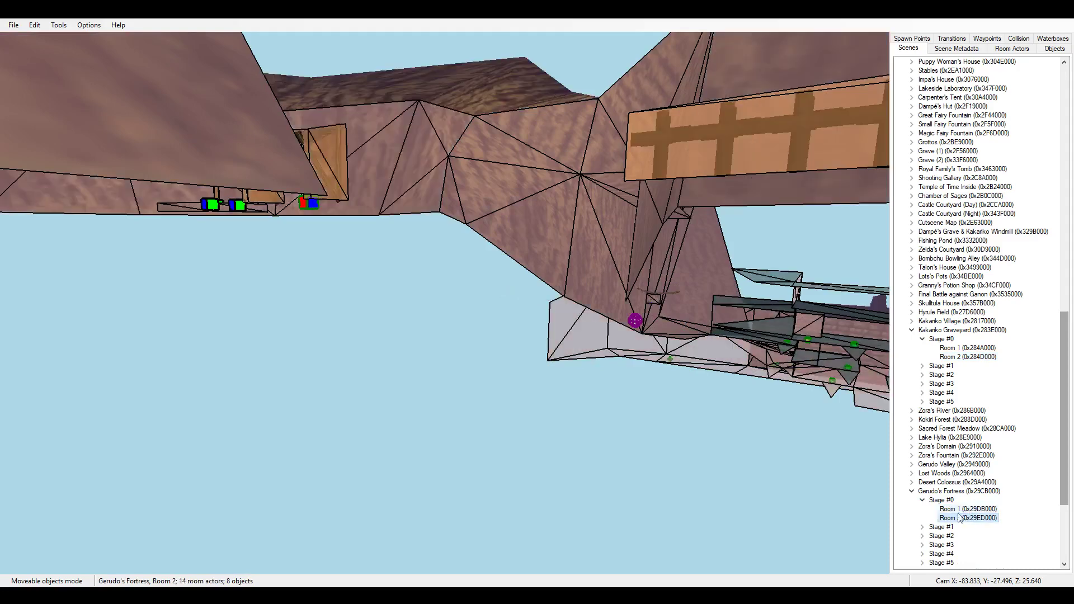
click(349, 227)
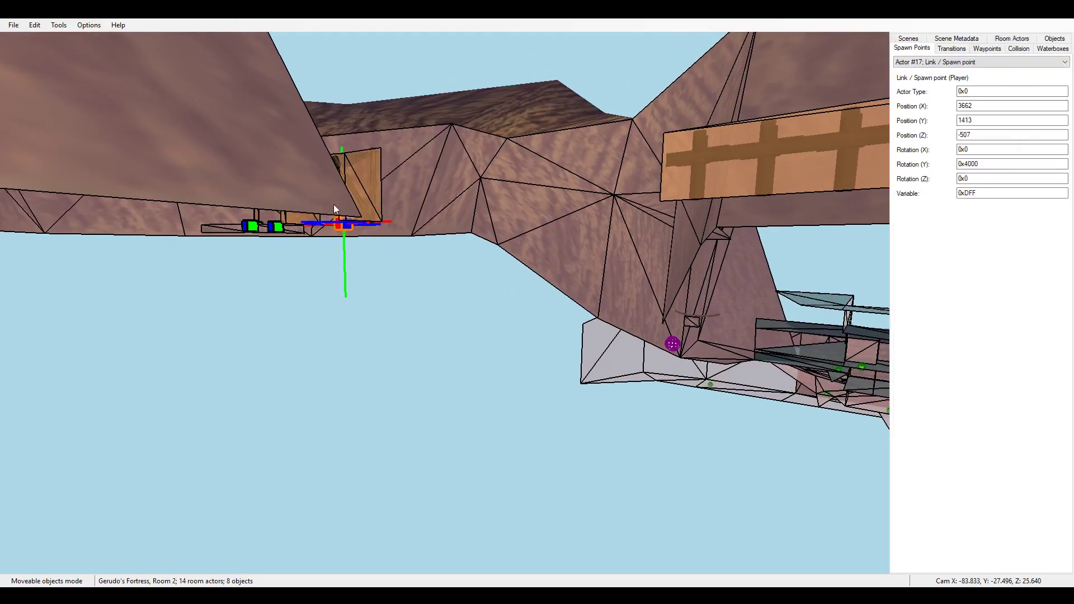
click(917, 40)
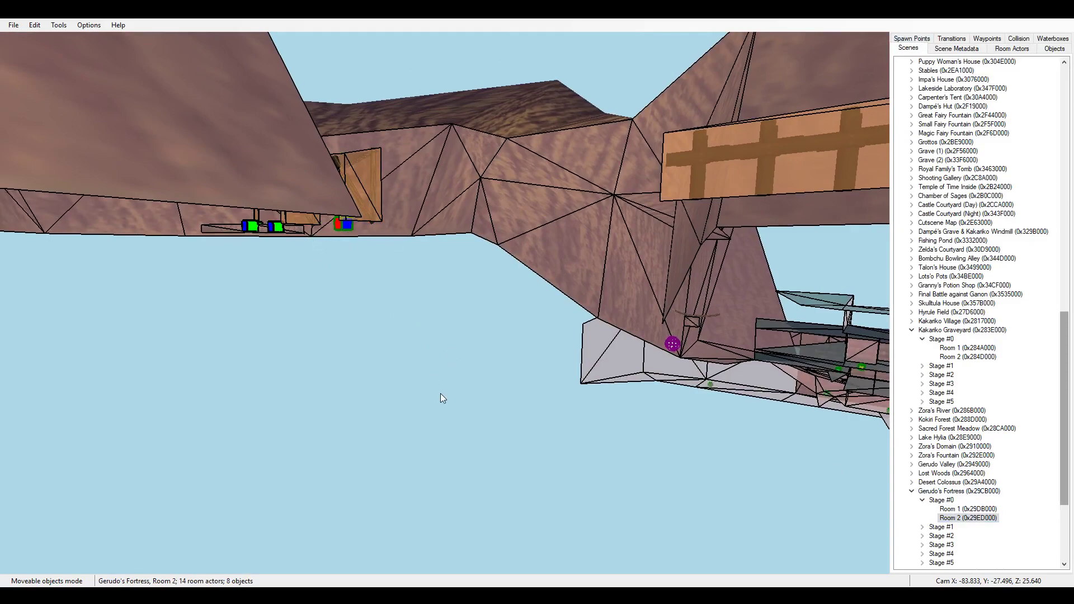
Step: Examine the Gerudo's Fortress Room 2 geometry up close, around the brick building and the semi-transparent surfaces behind it
drag(441, 394, 453, 315)
key(a)
key(w)
key(w)
key(w)
key(w)
key(a)
key(a)
key(w)
key(w)
key(w)
key(w)
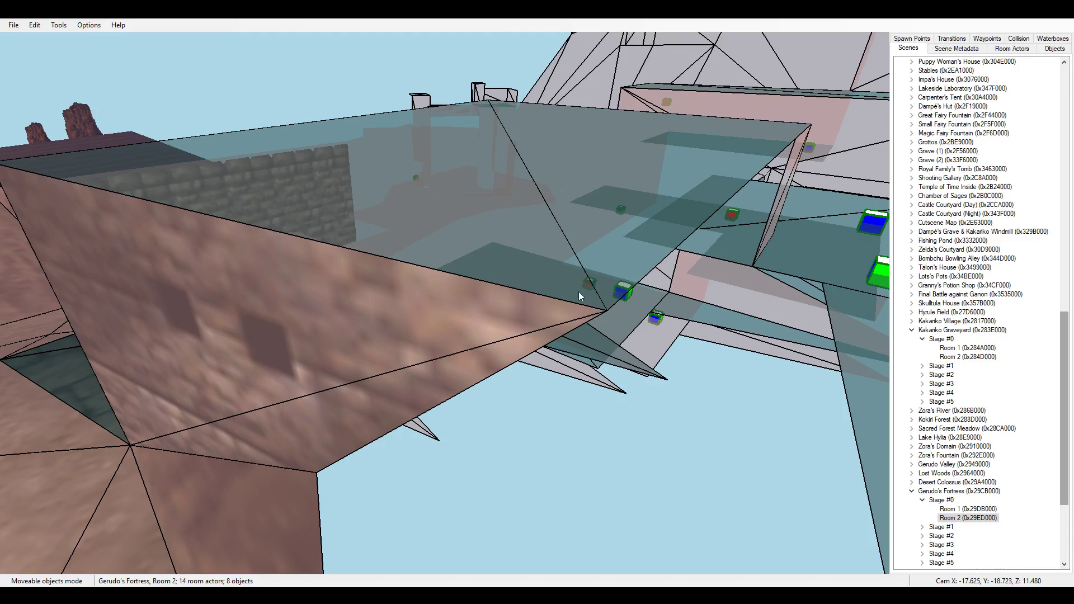
key(s)
drag(495, 431, 696, 352)
key(s)
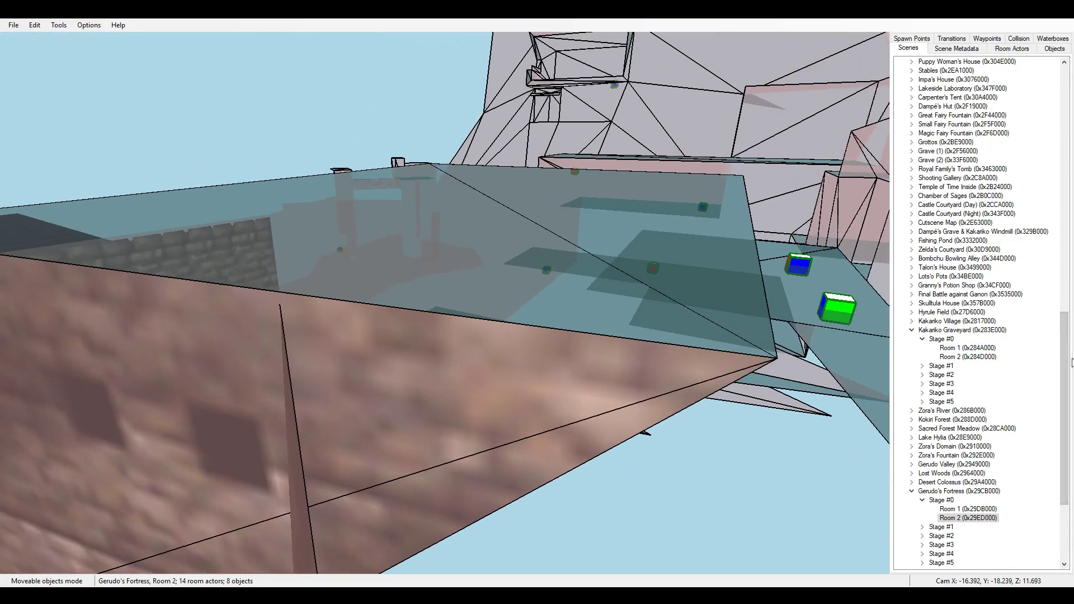
Step: Load the Lon Lon Ranch scene and examine the orange-roofed building and the gap between it and the outer cliff wall
drag(1067, 316, 1066, 372)
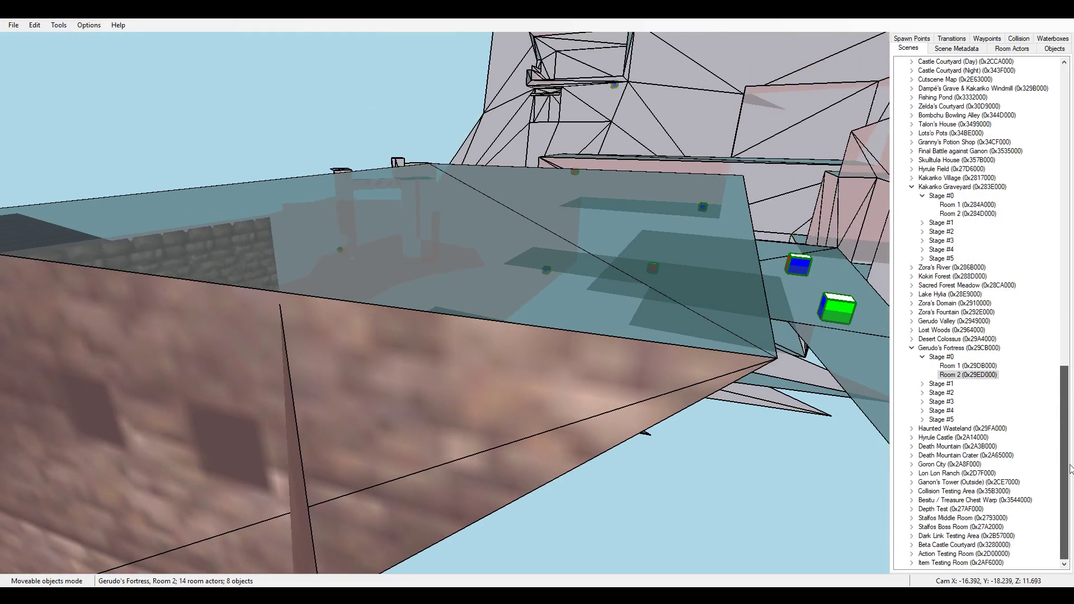
click(957, 474)
drag(546, 262, 457, 125)
key(w)
key(d)
drag(512, 279, 473, 294)
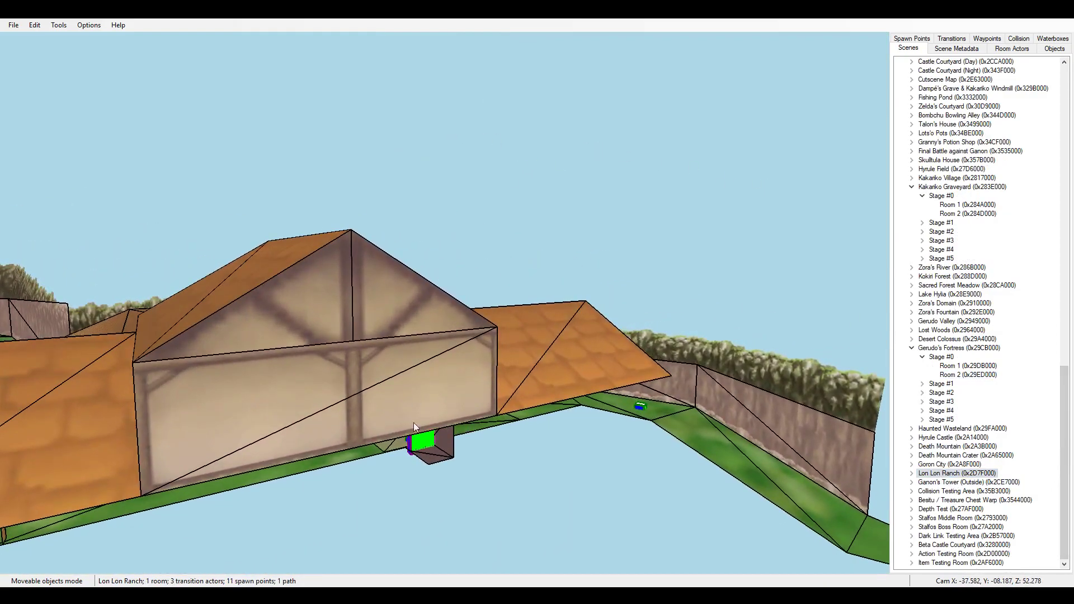
key(a)
key(w)
drag(592, 505, 684, 399)
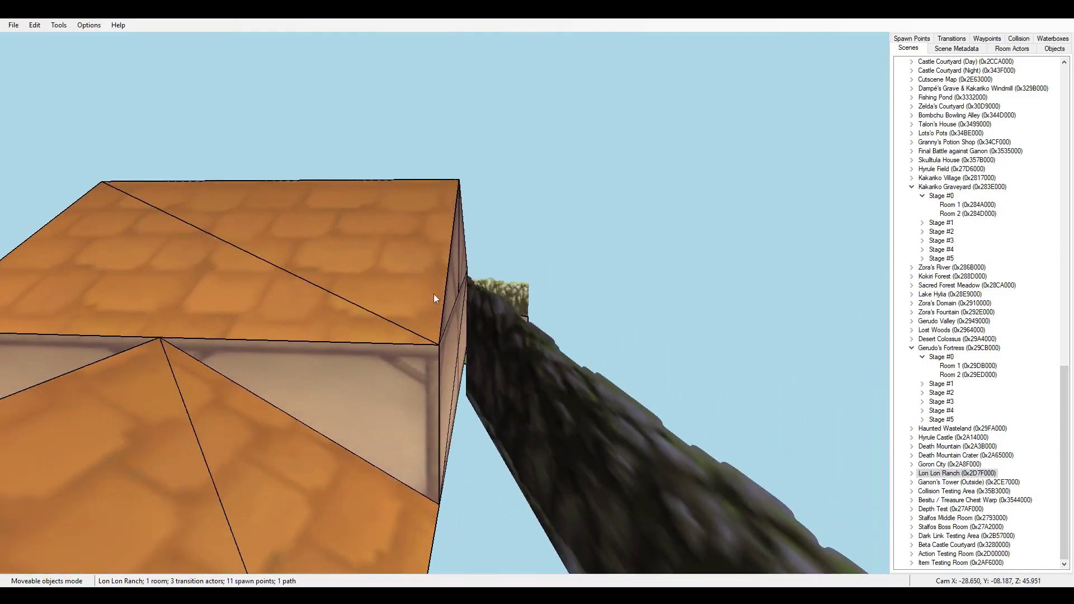
drag(601, 383, 483, 244)
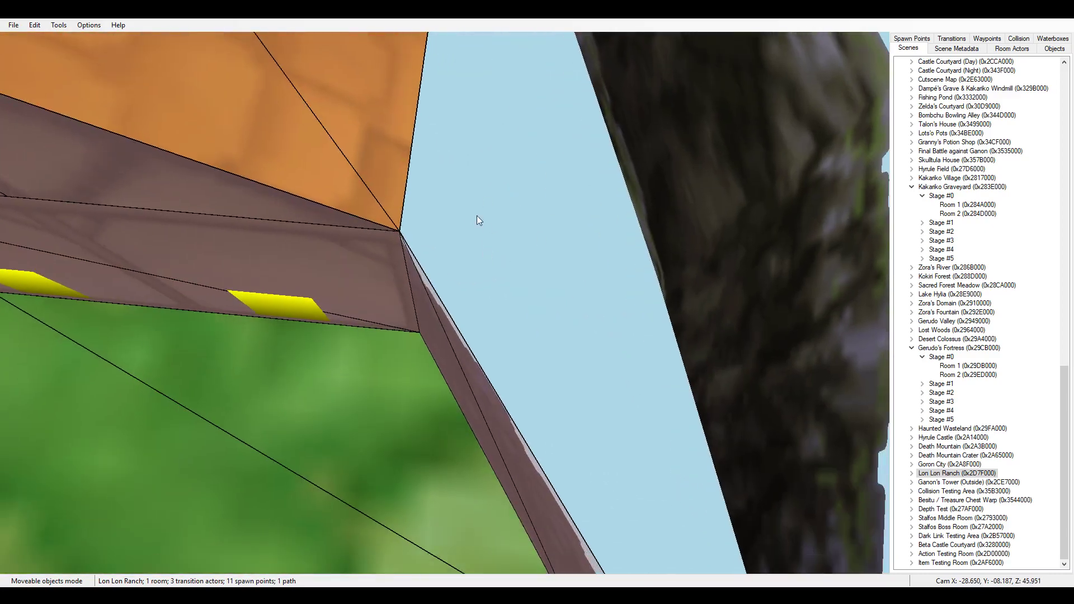
drag(525, 297, 367, 48)
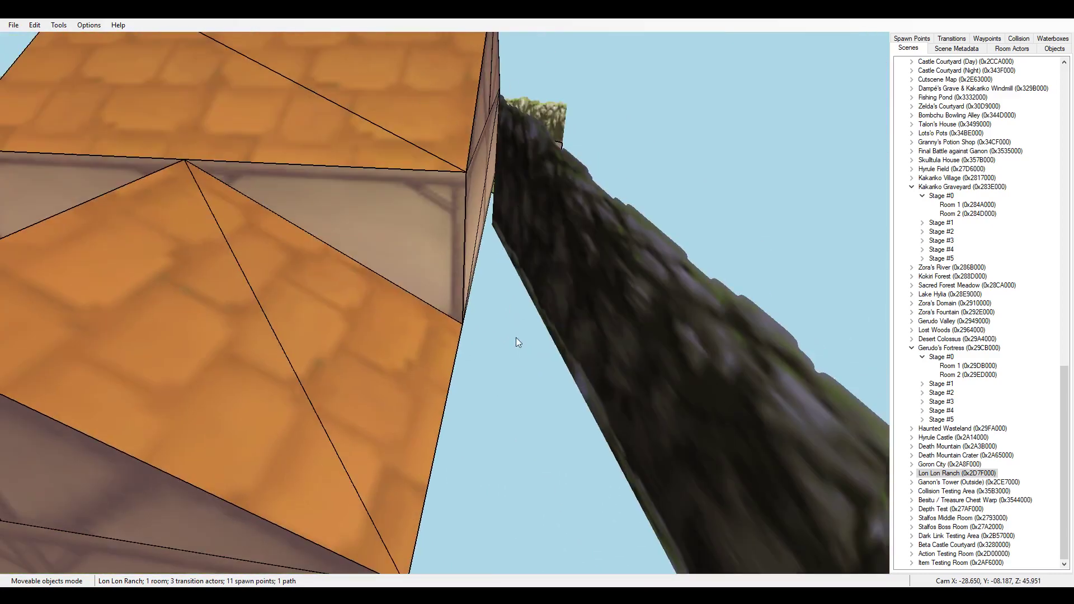
drag(517, 351, 297, 294)
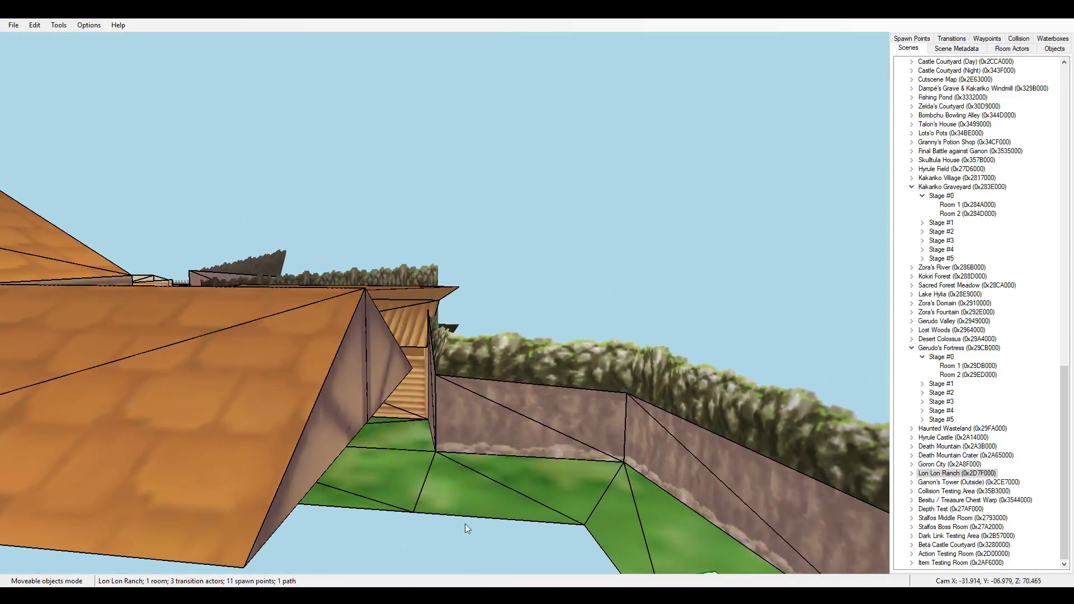
Step: Examine the Lon Lon Ranch buildings and the surrounding grounds from outside the level boundary
key(s)
drag(455, 554, 334, 559)
key(s)
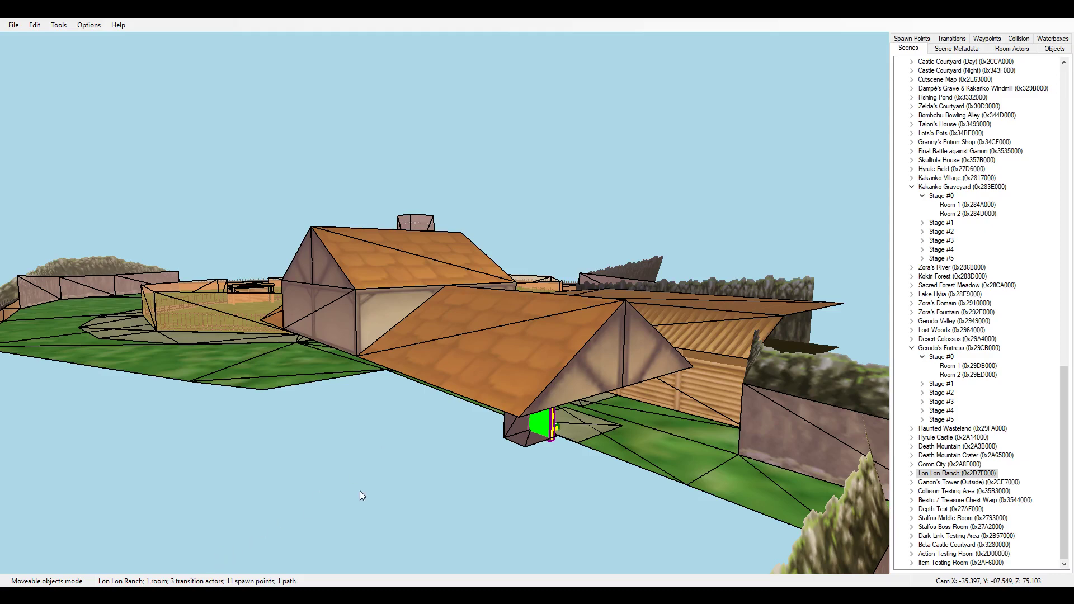
drag(361, 492, 320, 487)
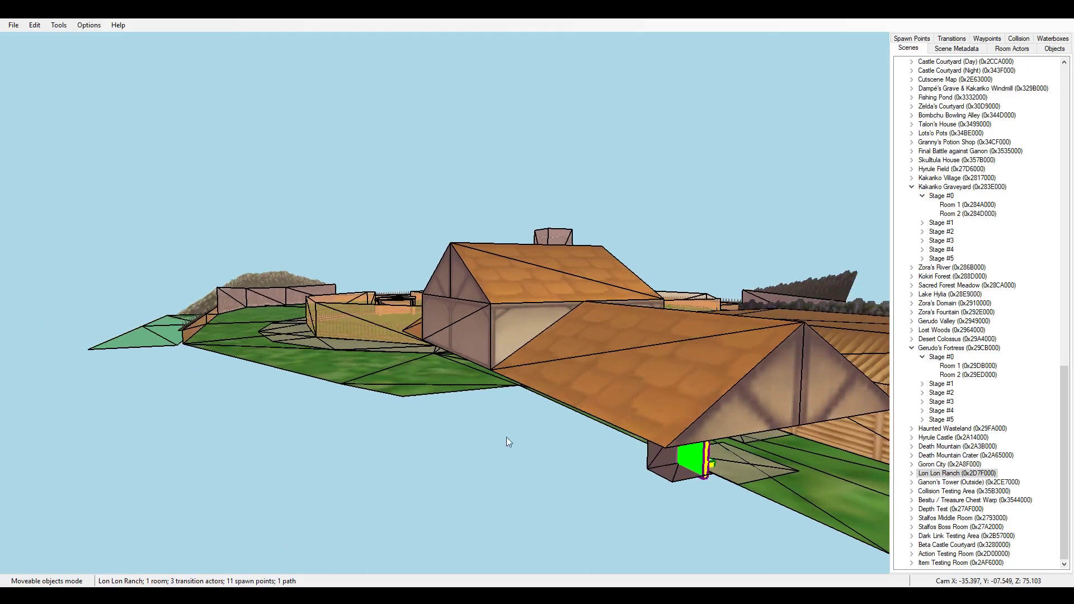